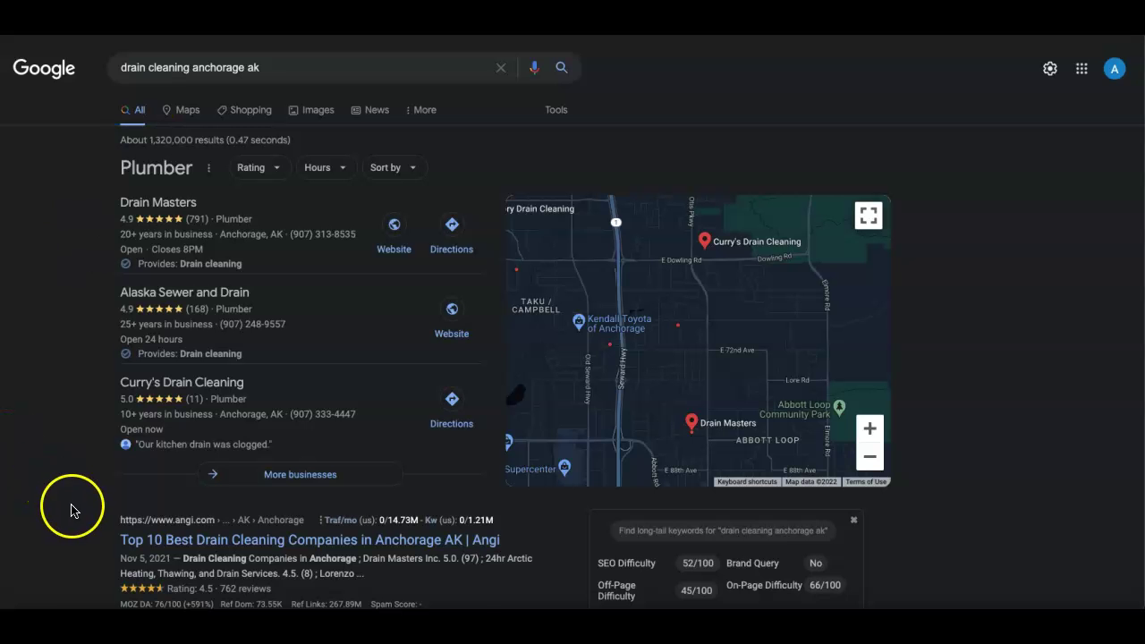
Step: Review the map listings and the first organic results for the search "drain cleaning anchorage ak"
scroll(70, 429, "down", 1)
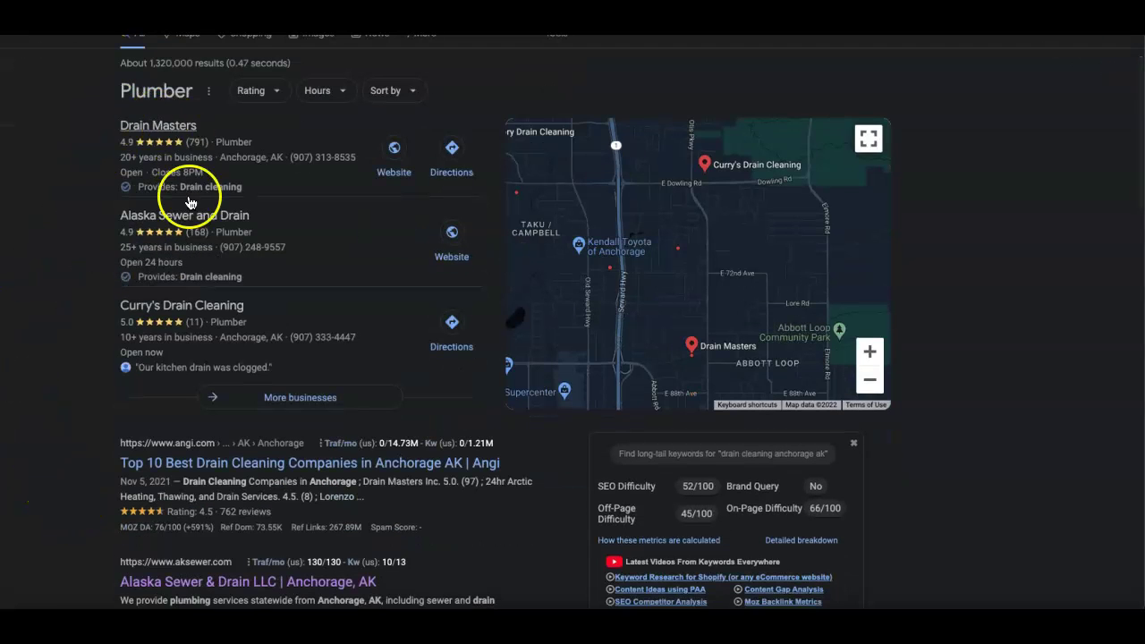
scroll(170, 483, "up", 1)
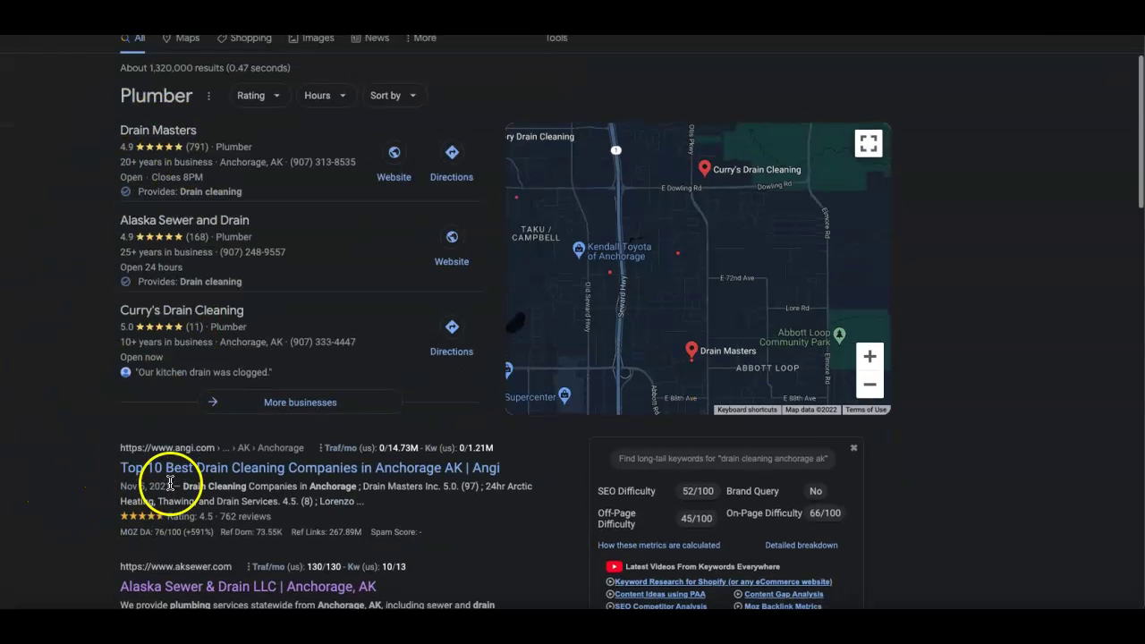
scroll(170, 483, "up", 1)
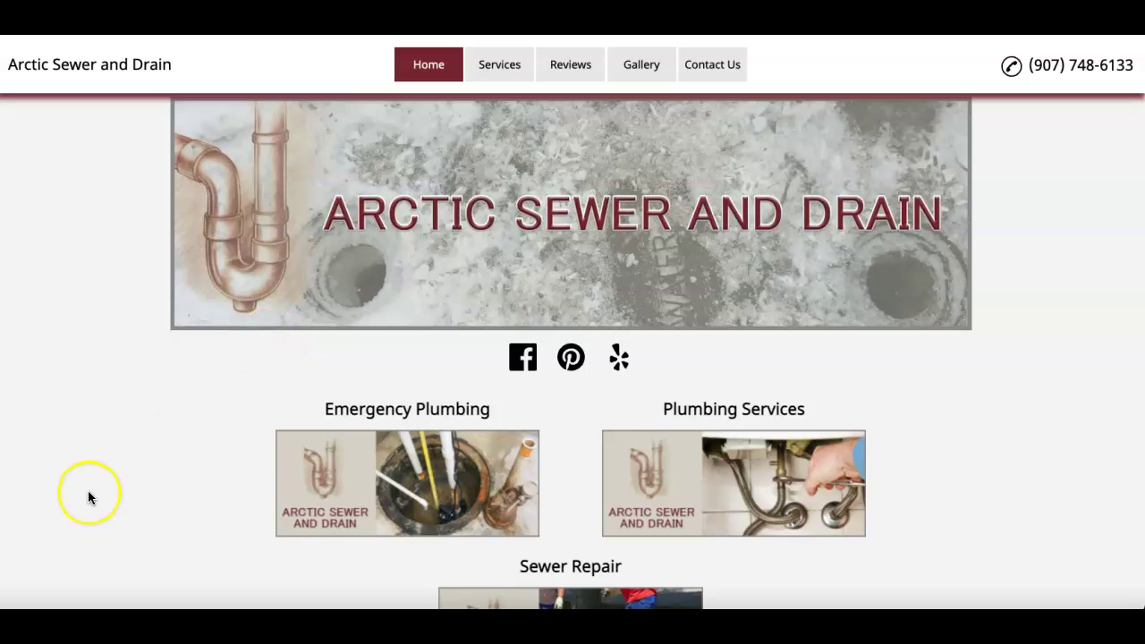
Step: Switch to the Arctic Sewer and Drain website and examine its home page from the header and service tiles to the footer
left_click(108, 461)
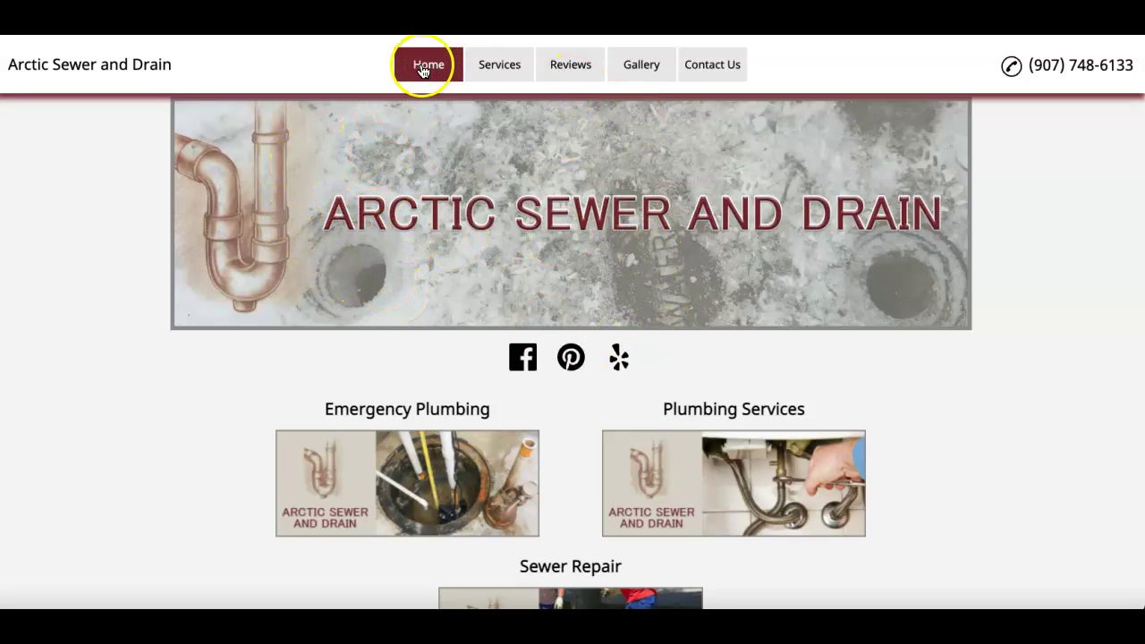
mouse_move(491, 59)
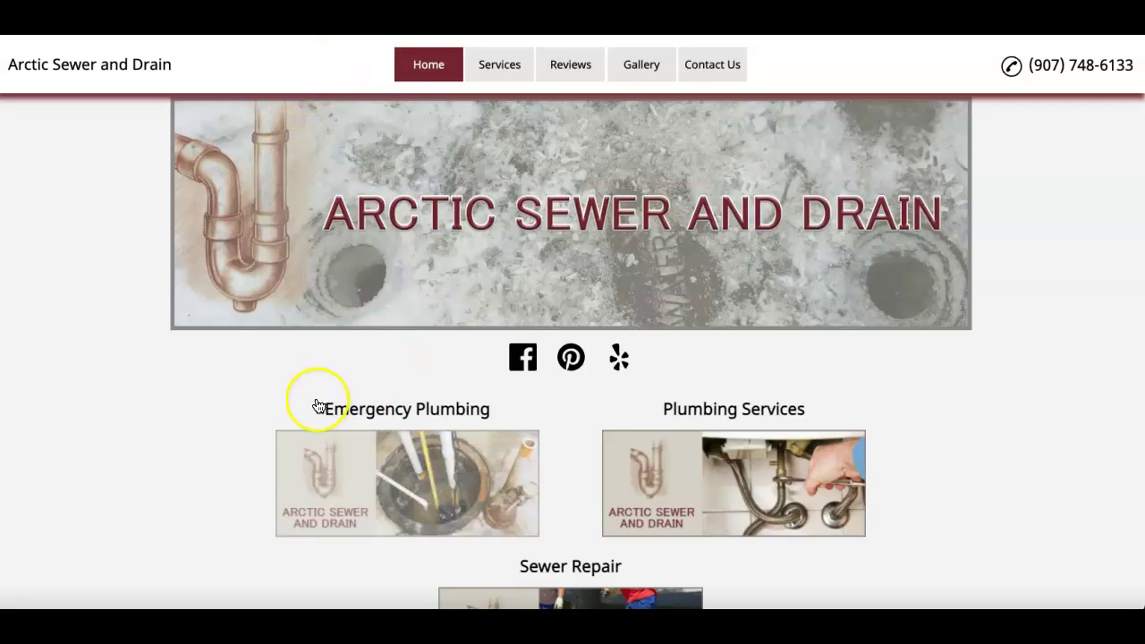
scroll(280, 436, "down", 10)
scroll(285, 438, "down", 7)
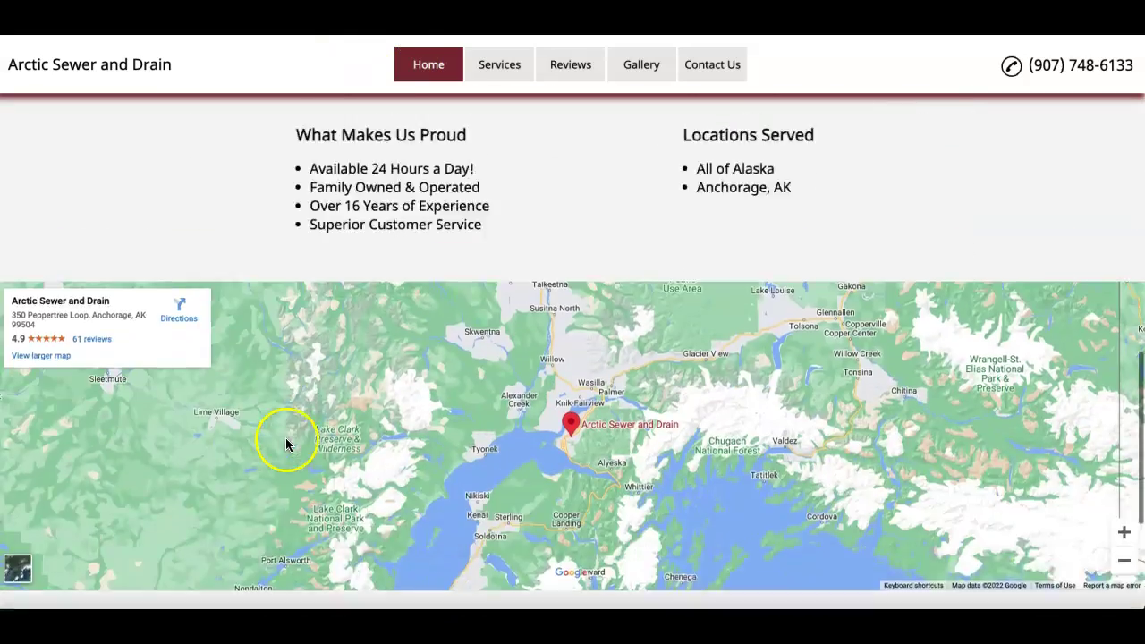
scroll(285, 439, "up", 9)
scroll(286, 438, "up", 5)
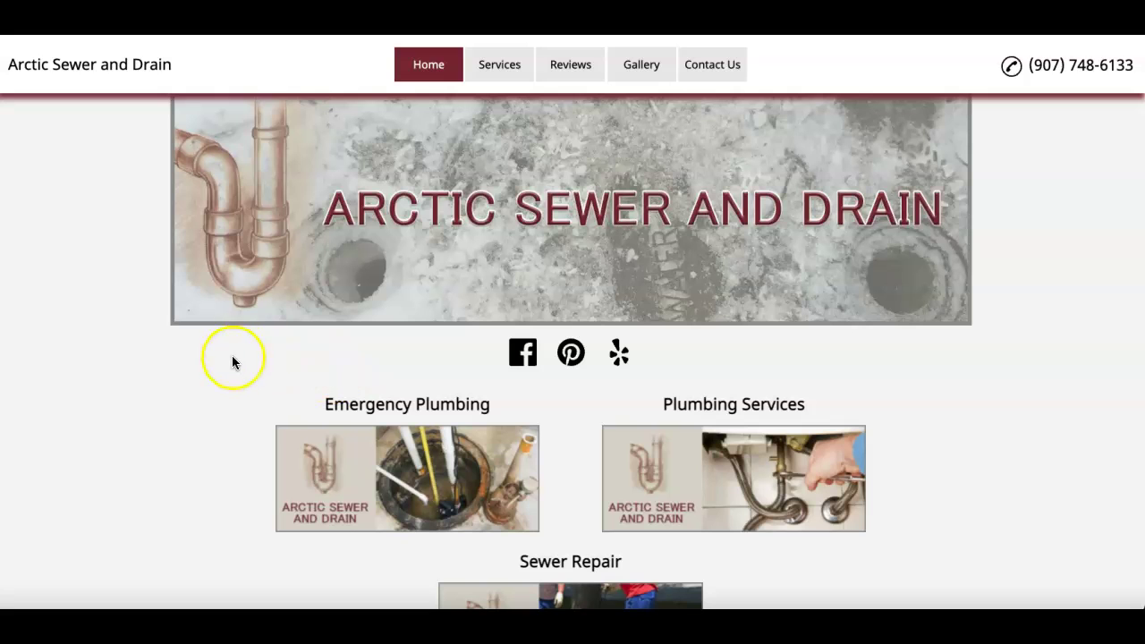
scroll(195, 455, "down", 1)
scroll(195, 456, "down", 3)
scroll(202, 461, "up", 3)
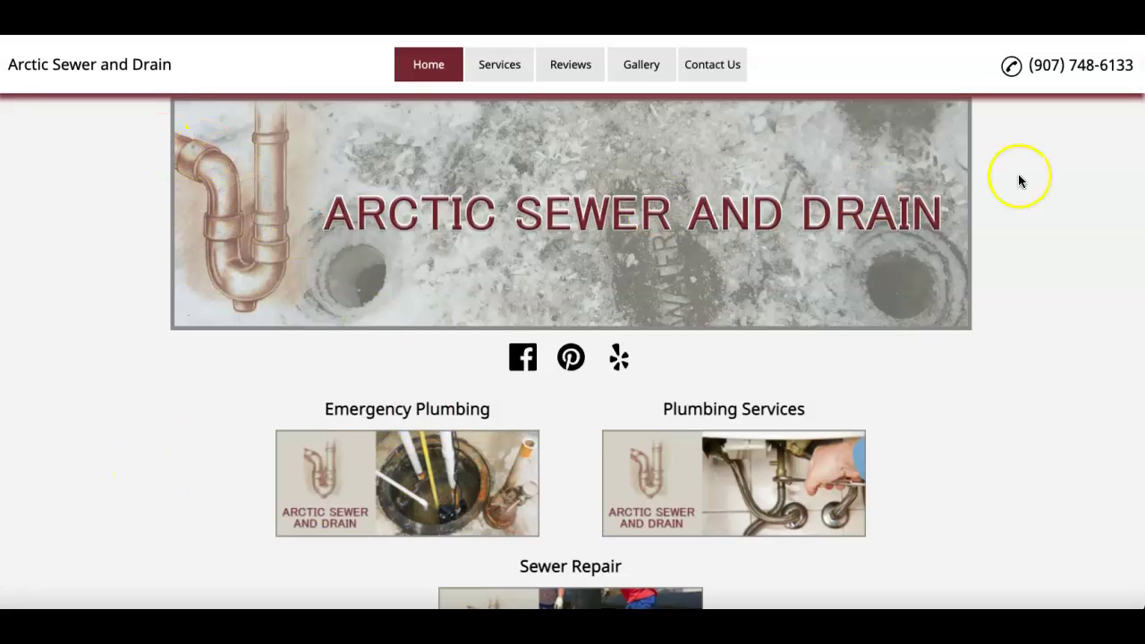
scroll(227, 402, "down", 8)
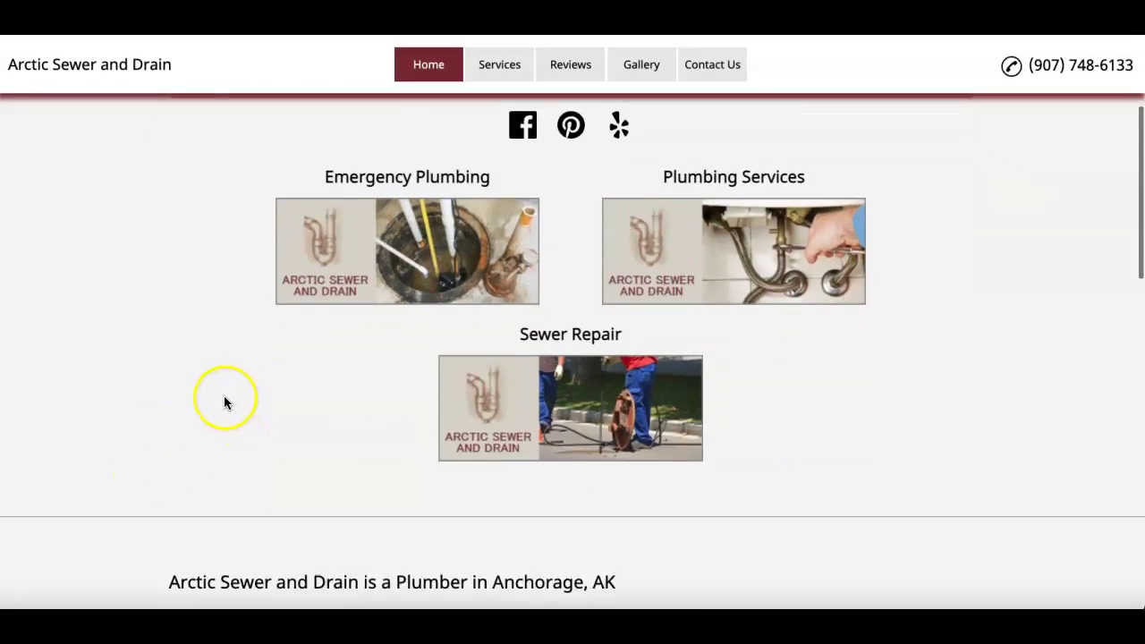
scroll(223, 403, "down", 6)
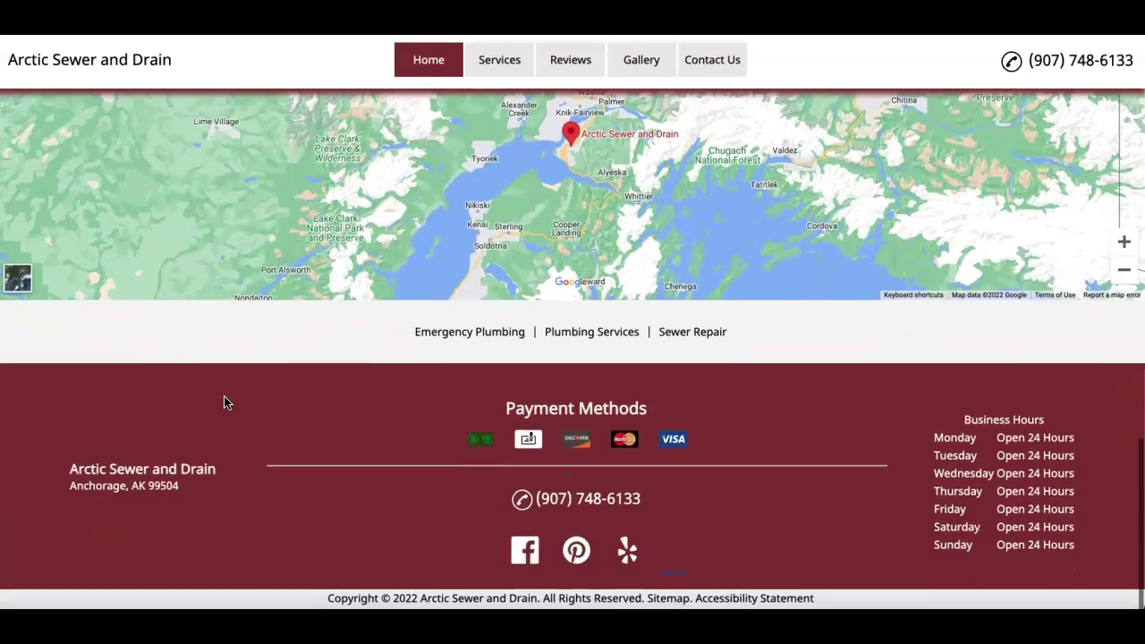
scroll(225, 403, "up", 8)
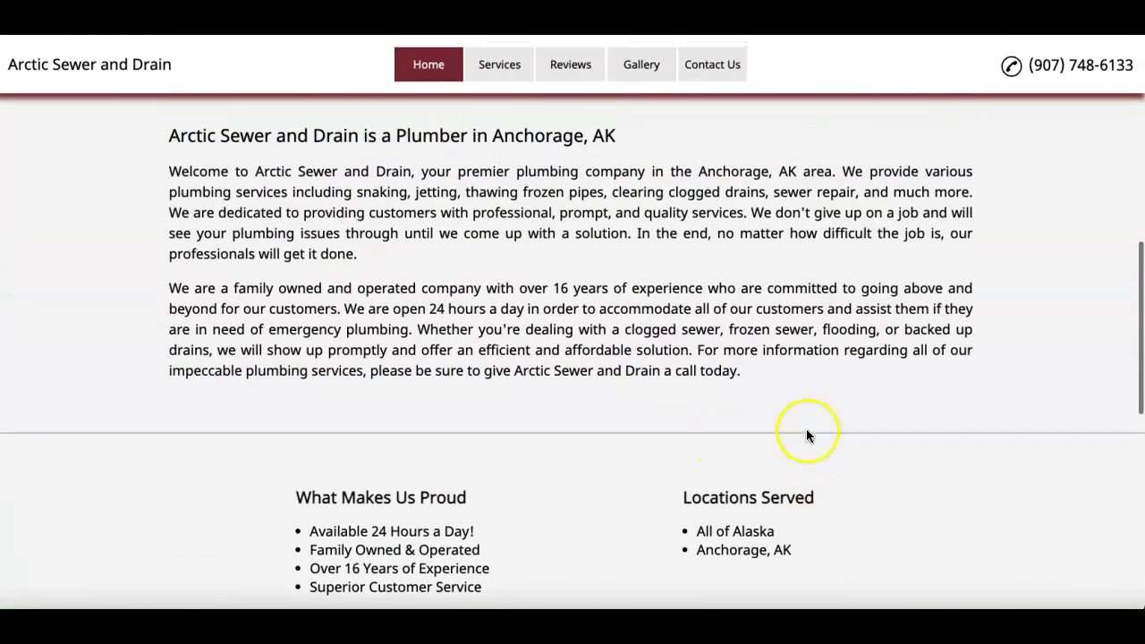
Step: Highlight the Arctic Sewer and Drain home page text to gauge its amount, clear the selection and review the sections below it
left_click_drag(770, 376, 146, 44)
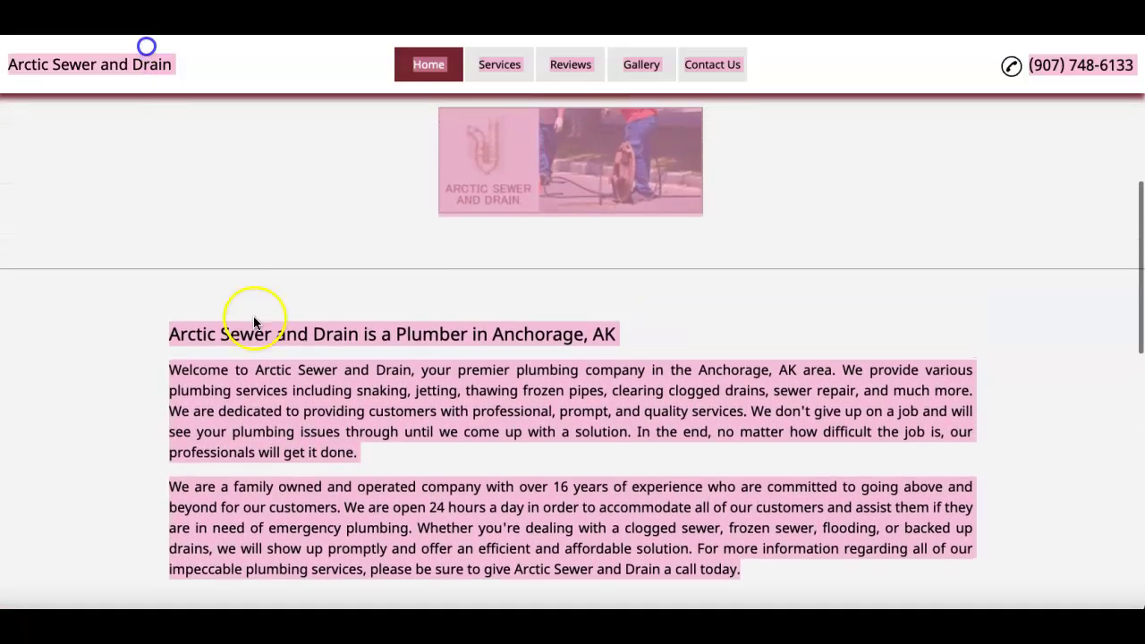
left_click(289, 277)
scroll(301, 268, "up", 5)
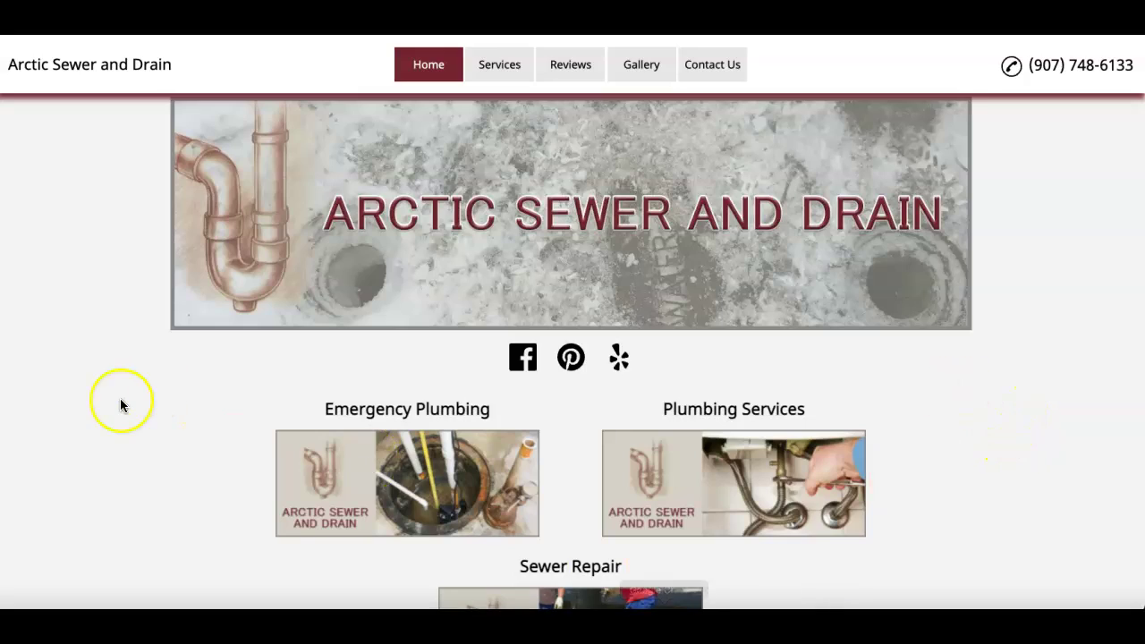
scroll(189, 385, "down", 10)
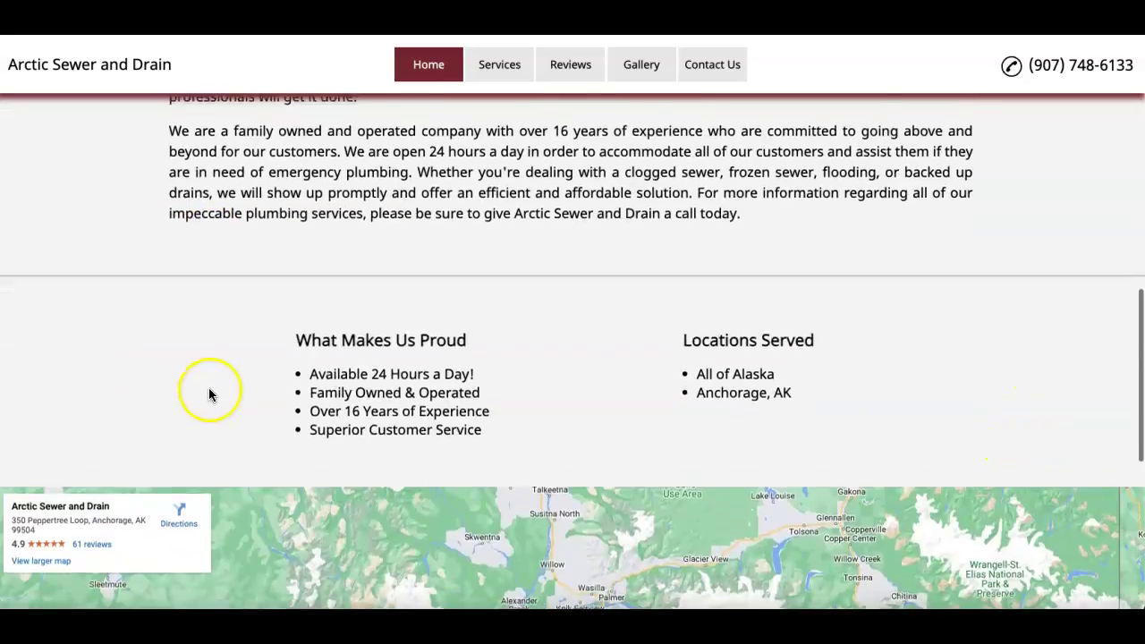
scroll(209, 388, "up", 11)
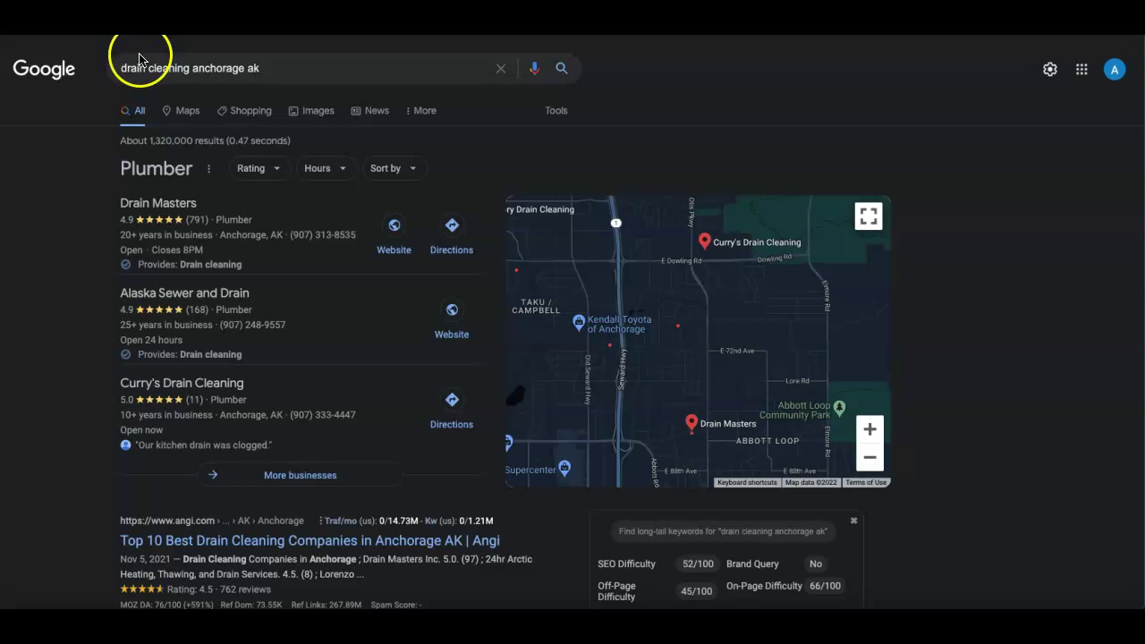
Step: Compare the Google query "drain cleaning anchorage ak" with the Arctic Sewer and Drain home page by highlighting the query, page heading and welcome text
left_click_drag(124, 69, 260, 69)
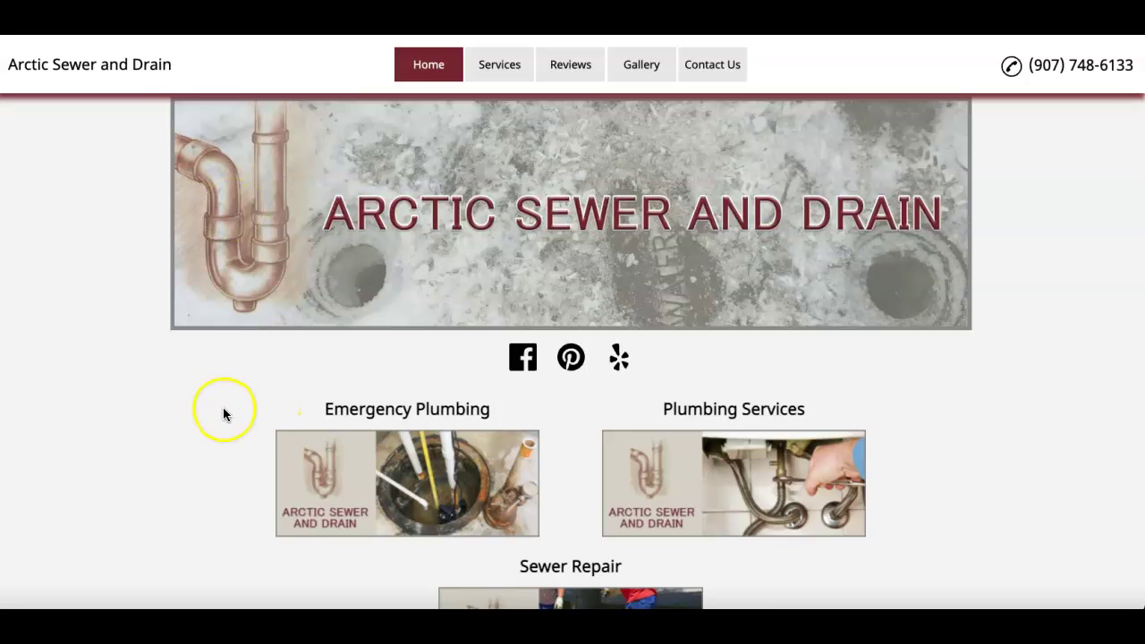
scroll(221, 410, "down", 5)
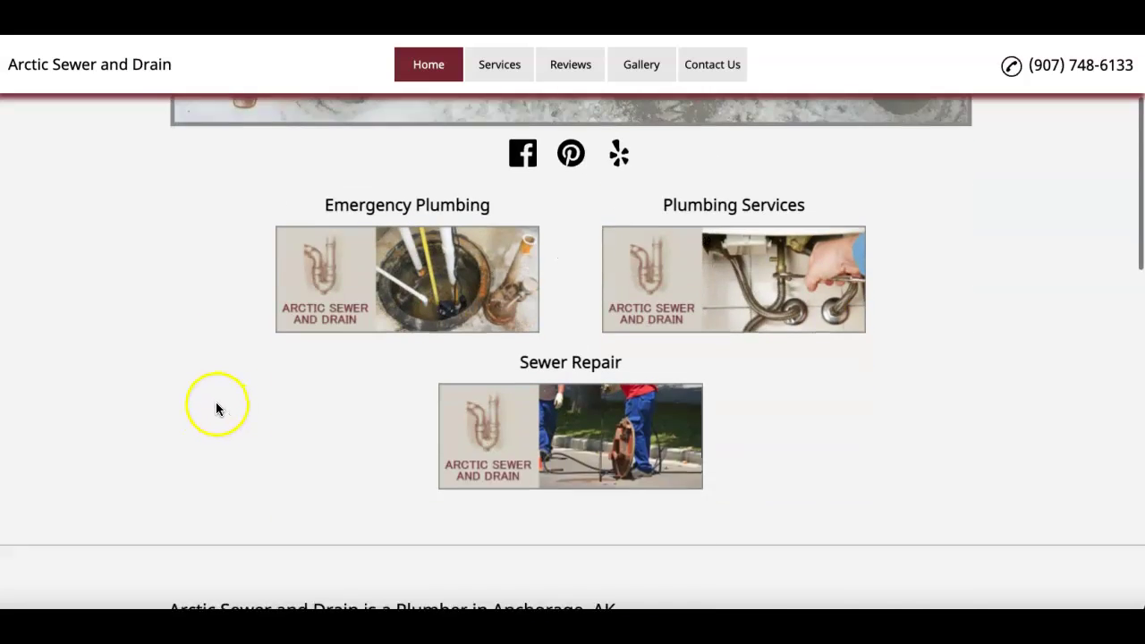
left_click_drag(186, 417, 490, 428)
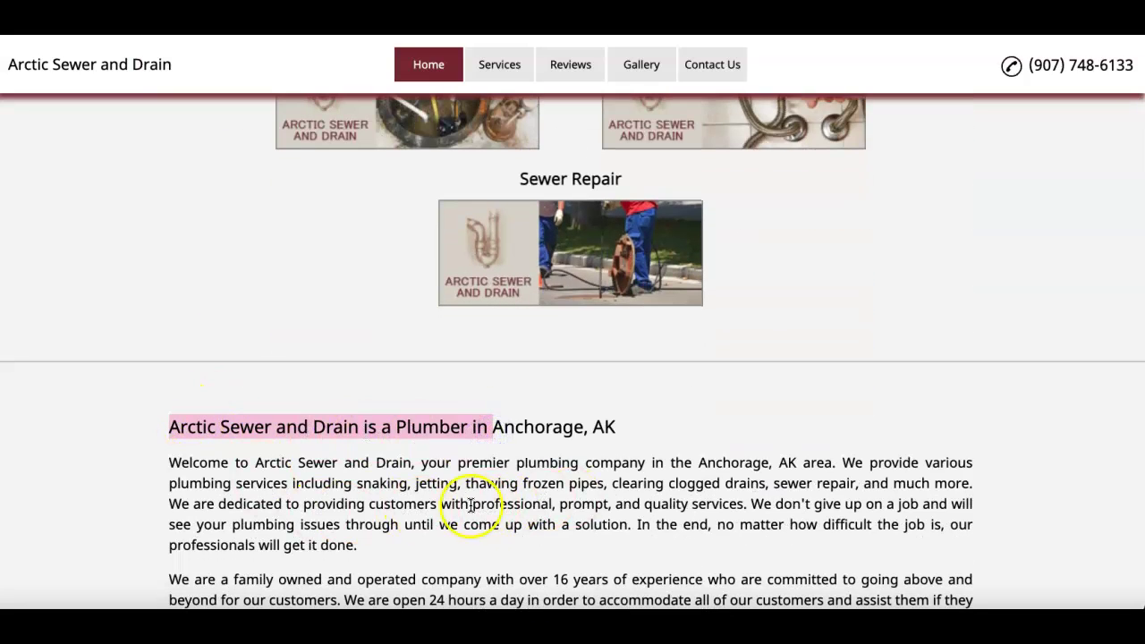
left_click_drag(465, 483, 679, 547)
scroll(736, 555, "down", 6)
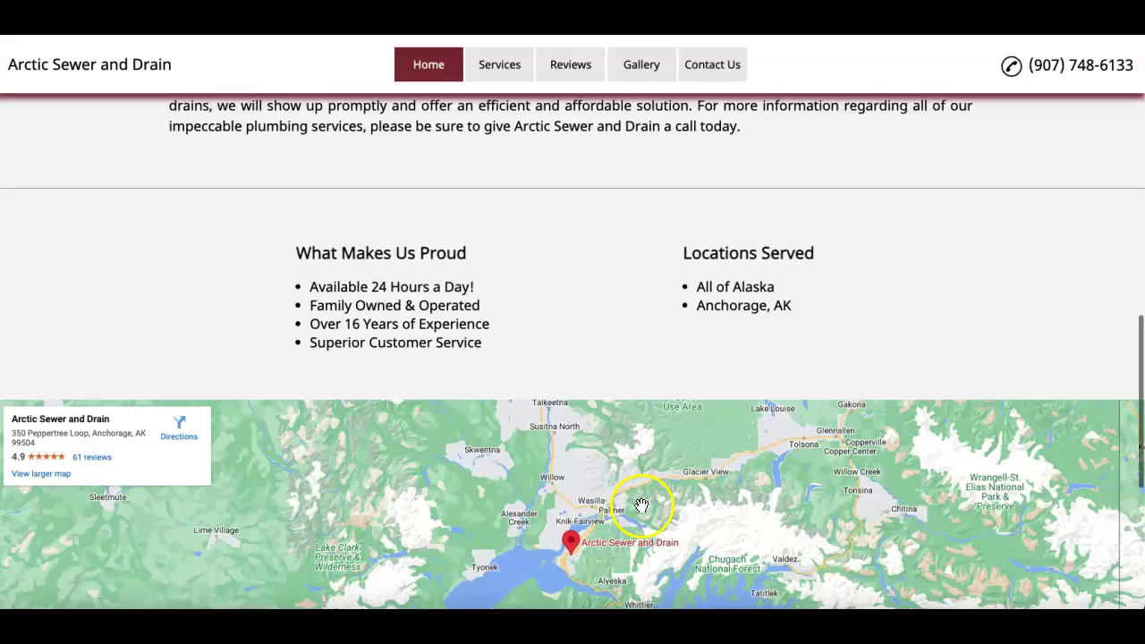
scroll(521, 245, "up", 5)
left_click(185, 270)
scroll(206, 272, "up", 5)
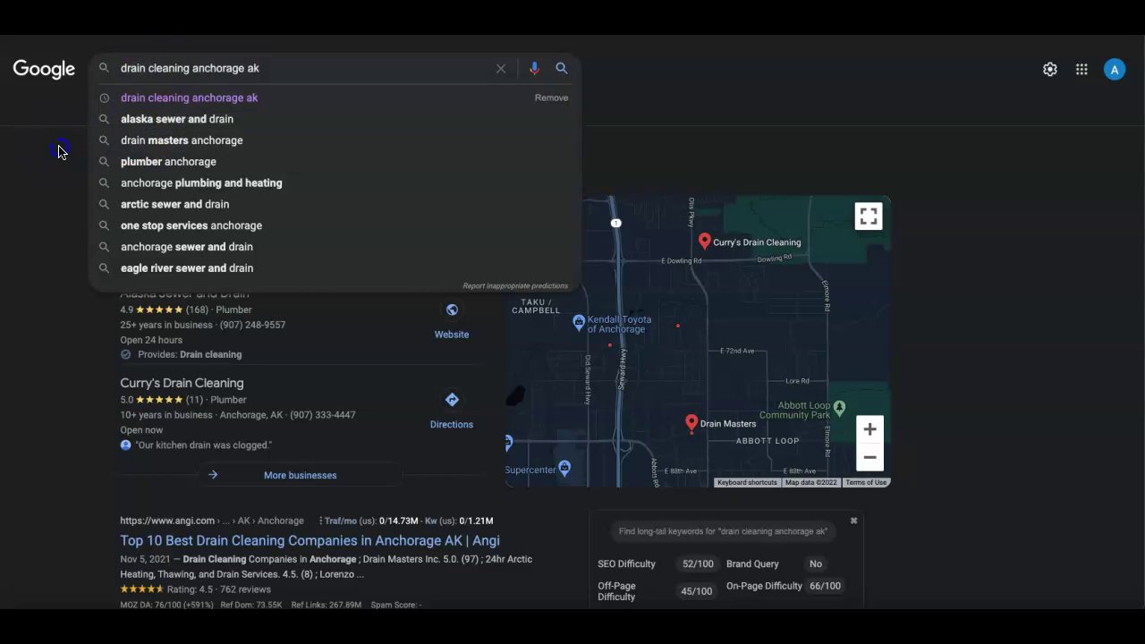
Step: Return to the Google results, dismiss the search suggestions and review the organic listings and related keywords
left_click(58, 152)
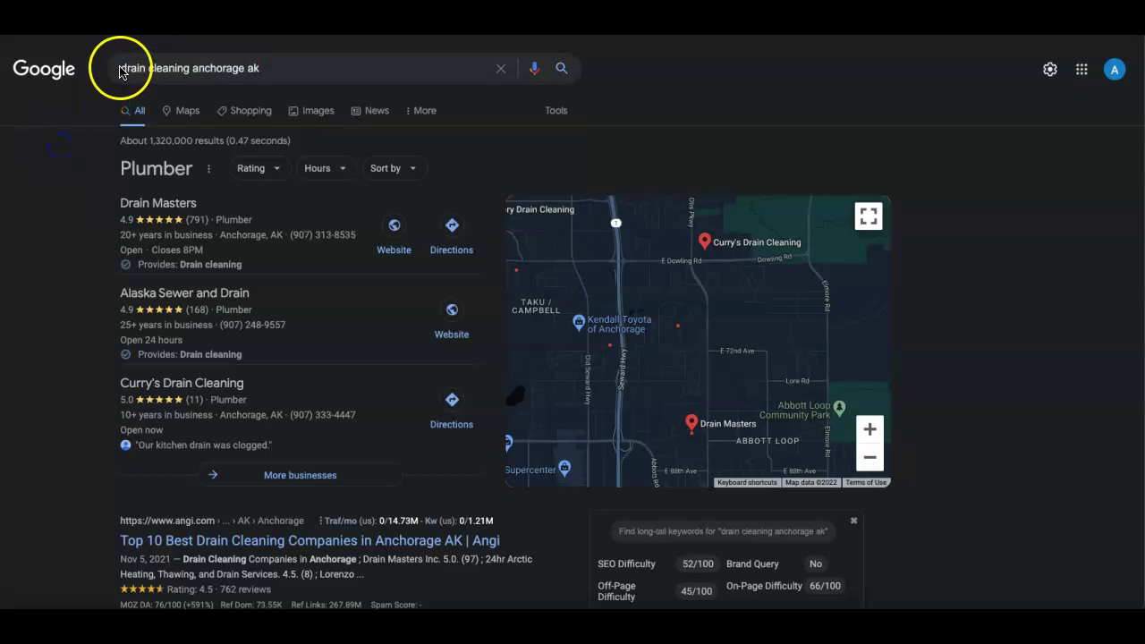
scroll(80, 391, "down", 4)
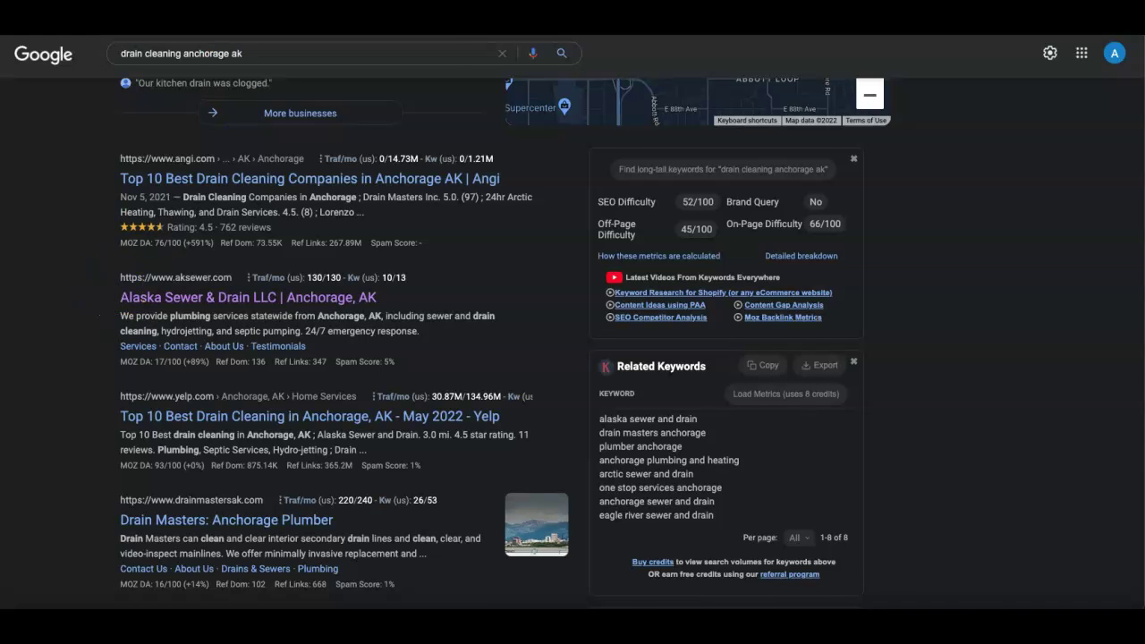
scroll(255, 109, "down", 1)
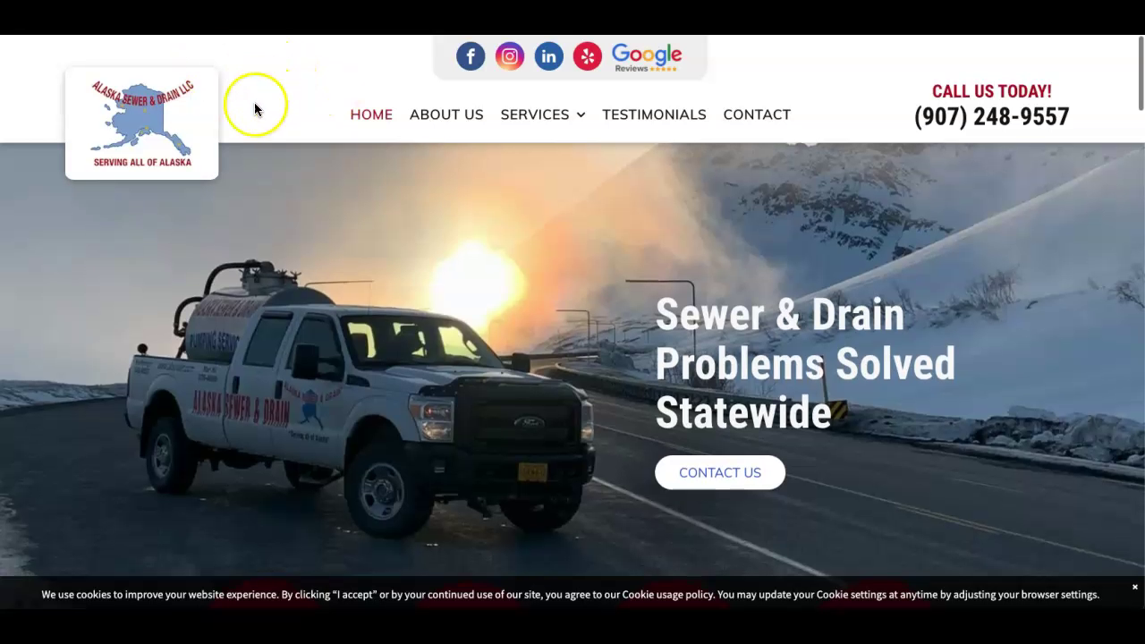
Step: Switch to the Alaska Sewer & Drain website and examine its home page header, services, calls to action and testimonials
scroll(372, 279, "down", 1)
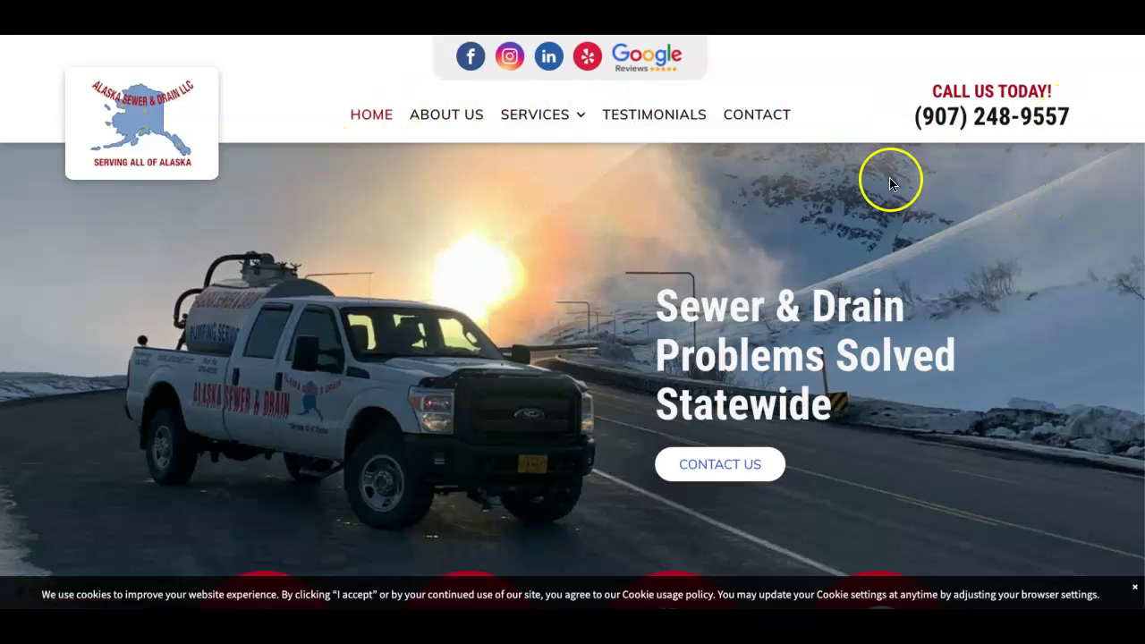
scroll(772, 439, "down", 3)
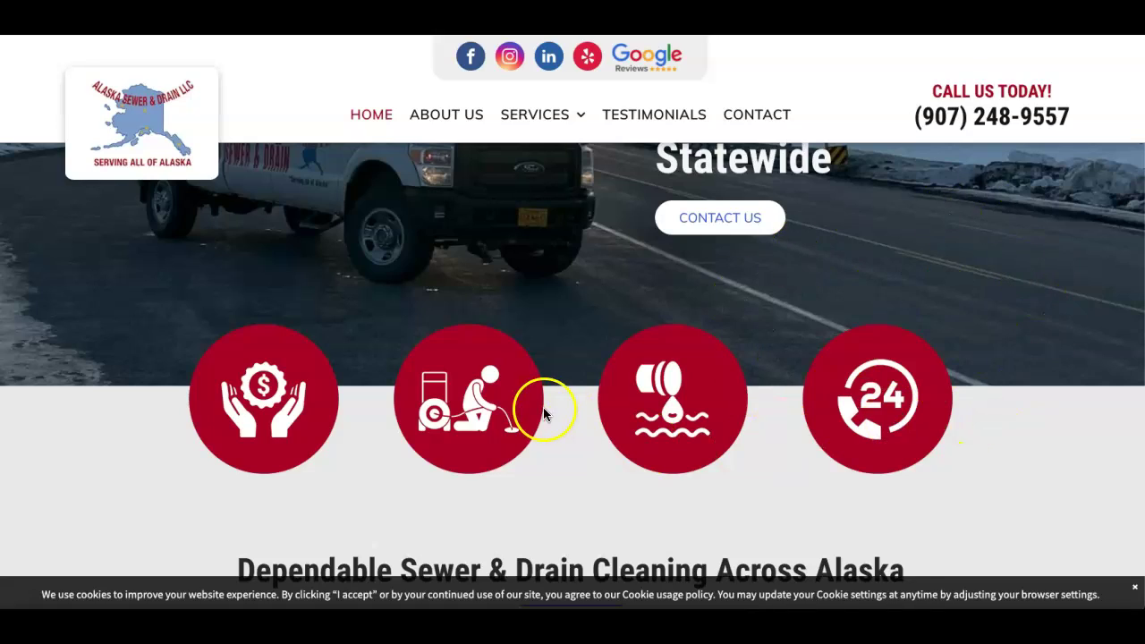
scroll(535, 414, "down", 8)
scroll(535, 419, "down", 9)
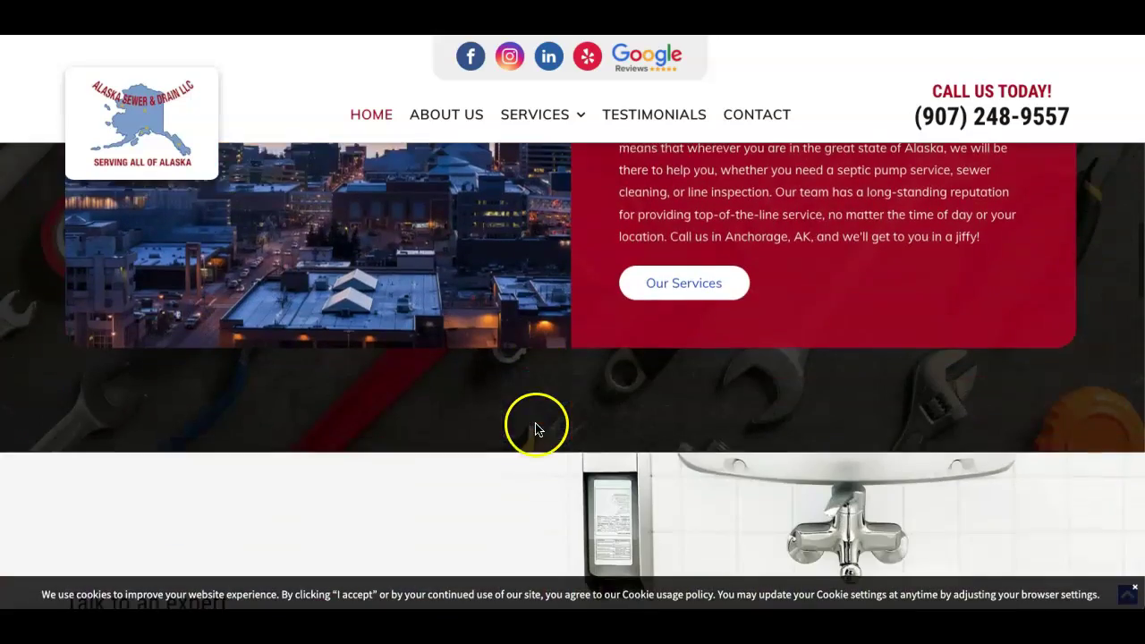
right_click(534, 419)
left_click(411, 416)
scroll(412, 416, "down", 10)
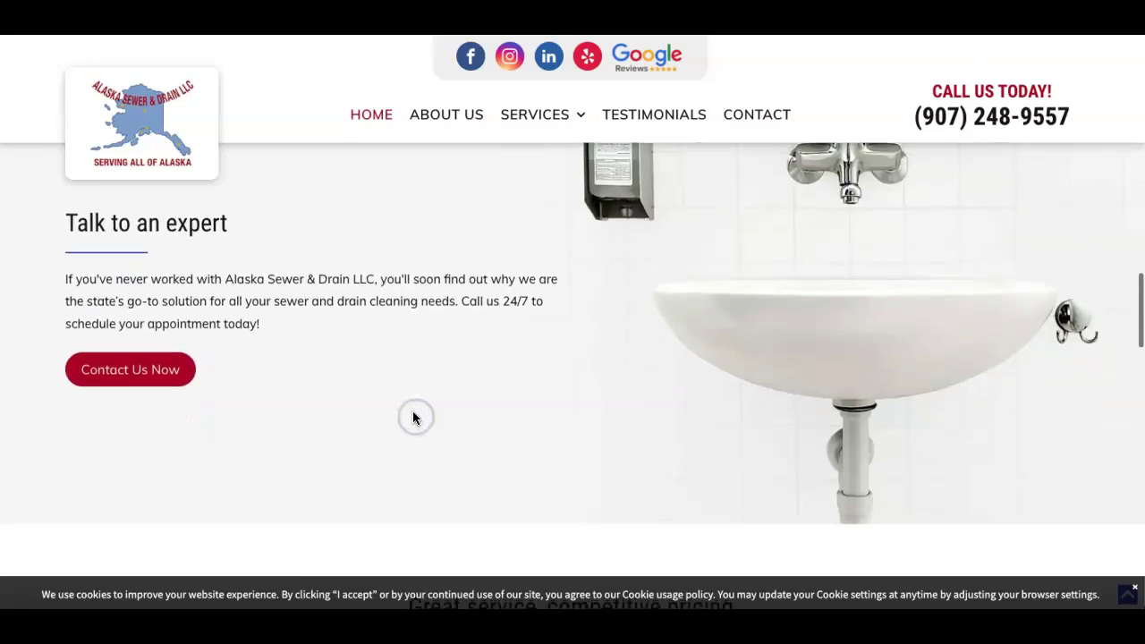
scroll(413, 417, "down", 9)
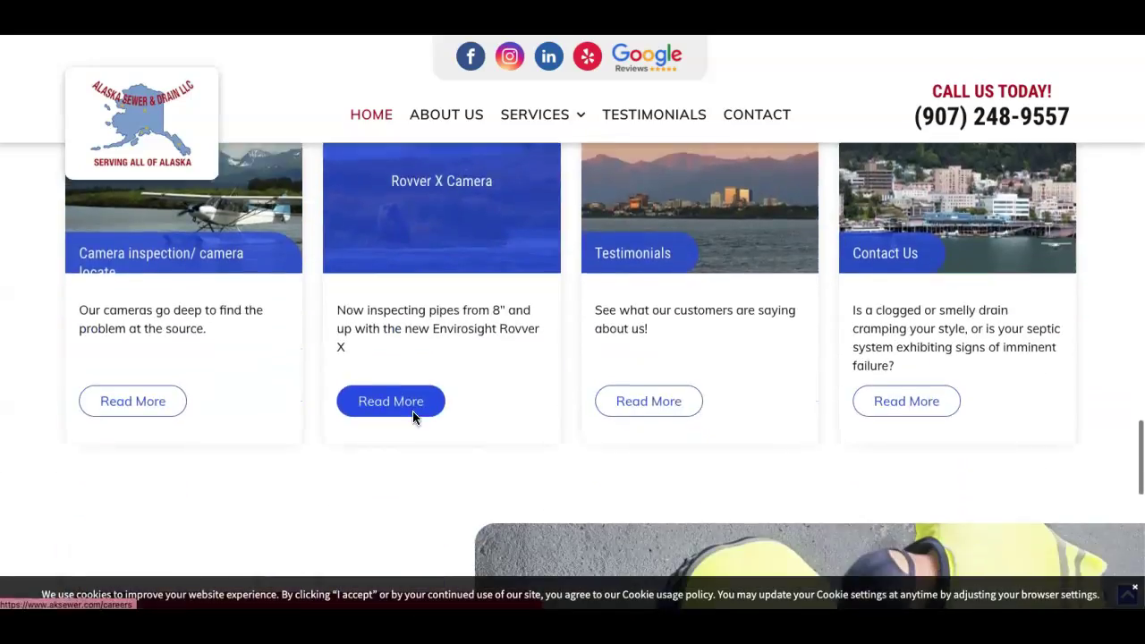
scroll(412, 417, "down", 5)
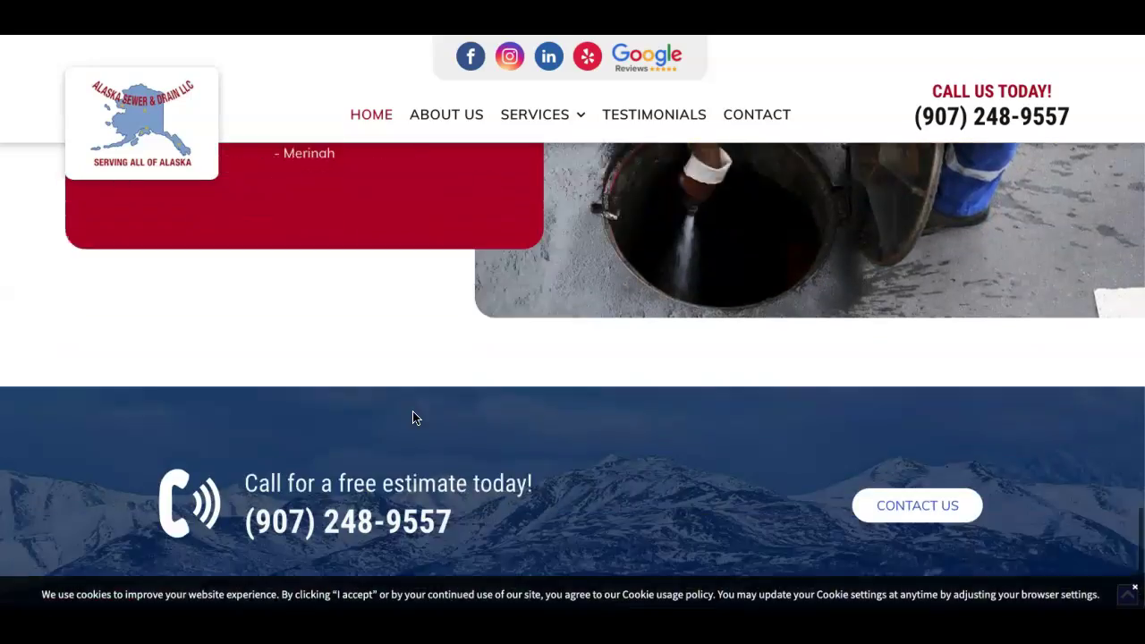
scroll(412, 417, "up", 20)
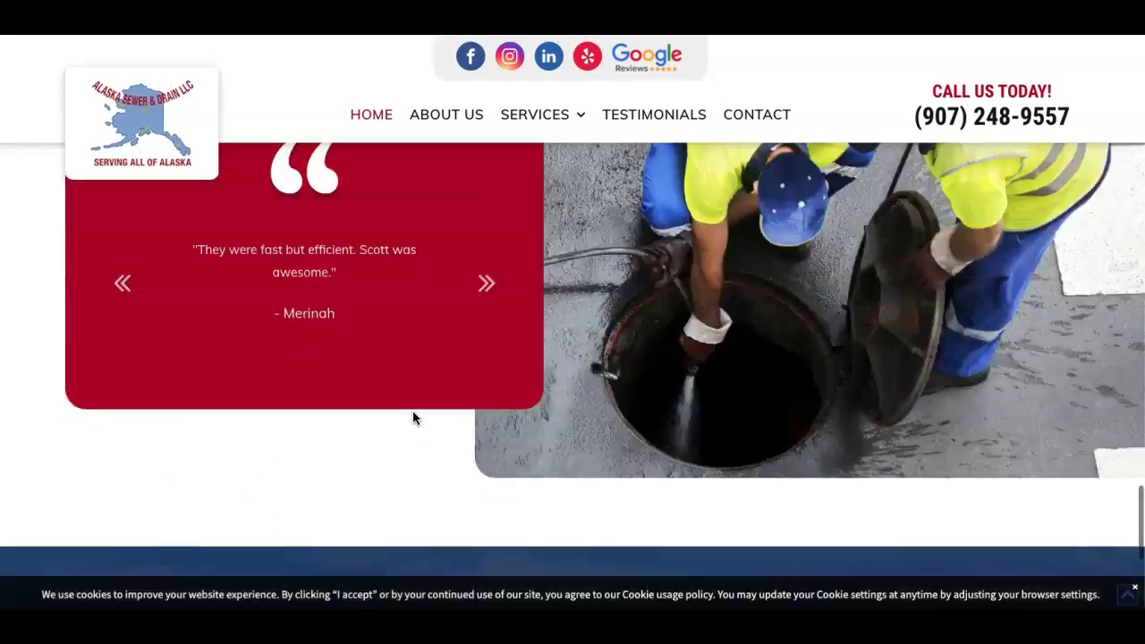
scroll(412, 417, "up", 10)
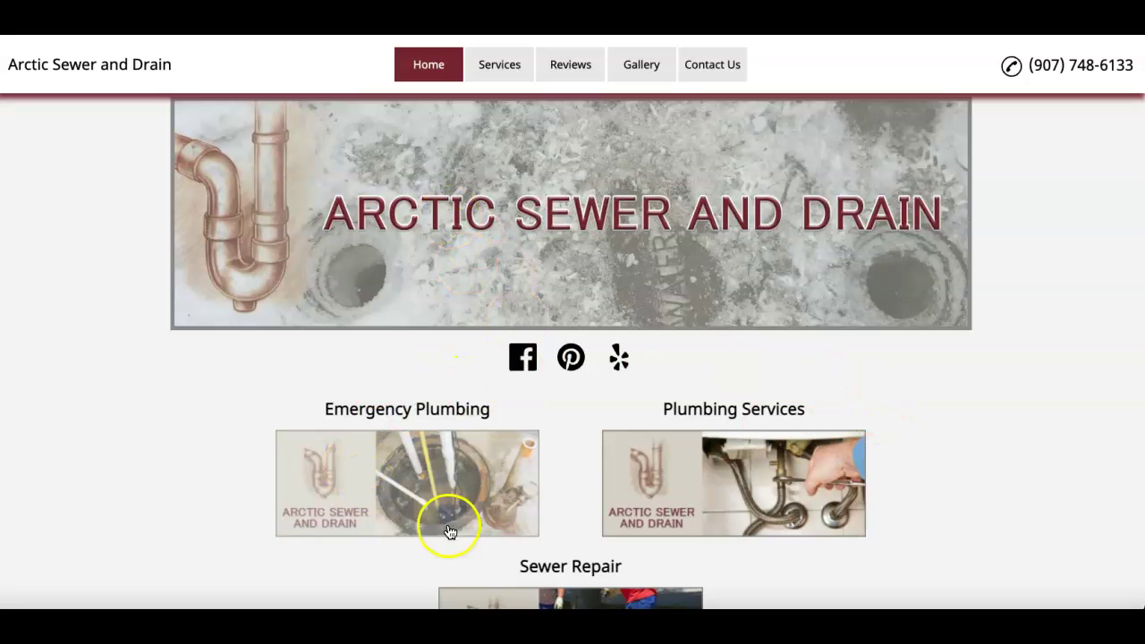
Step: Recheck the Arctic Sewer and Drain service tiles and compare the business against the map and organic listings in Google
scroll(552, 394, "down", 3)
scroll(552, 393, "down", 2)
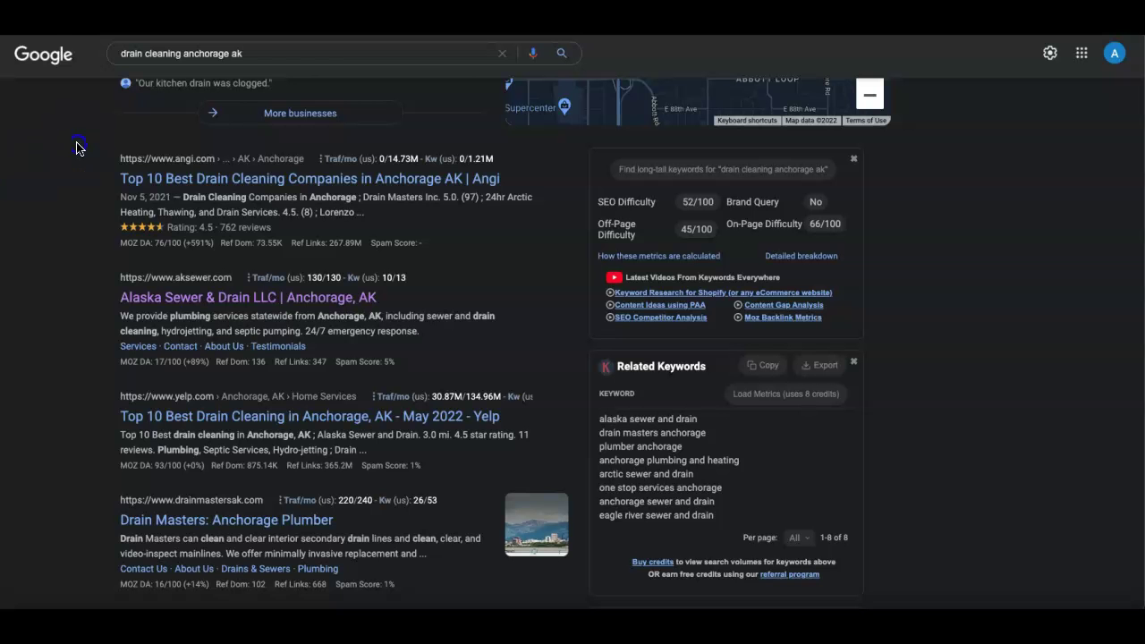
scroll(77, 143, "up", 5)
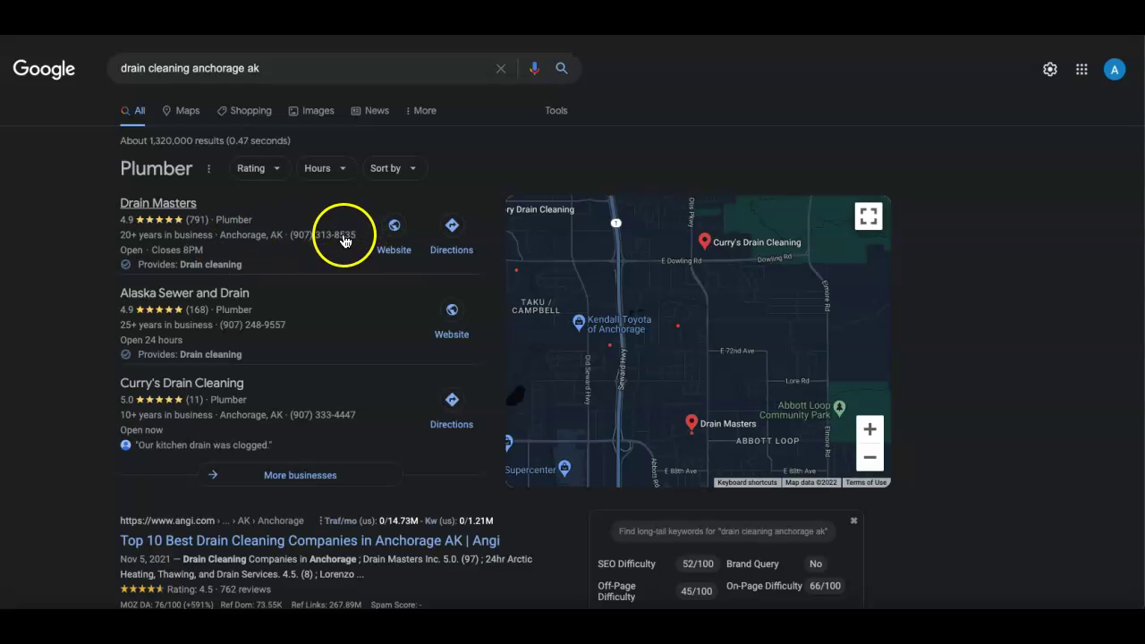
scroll(201, 311, "down", 1)
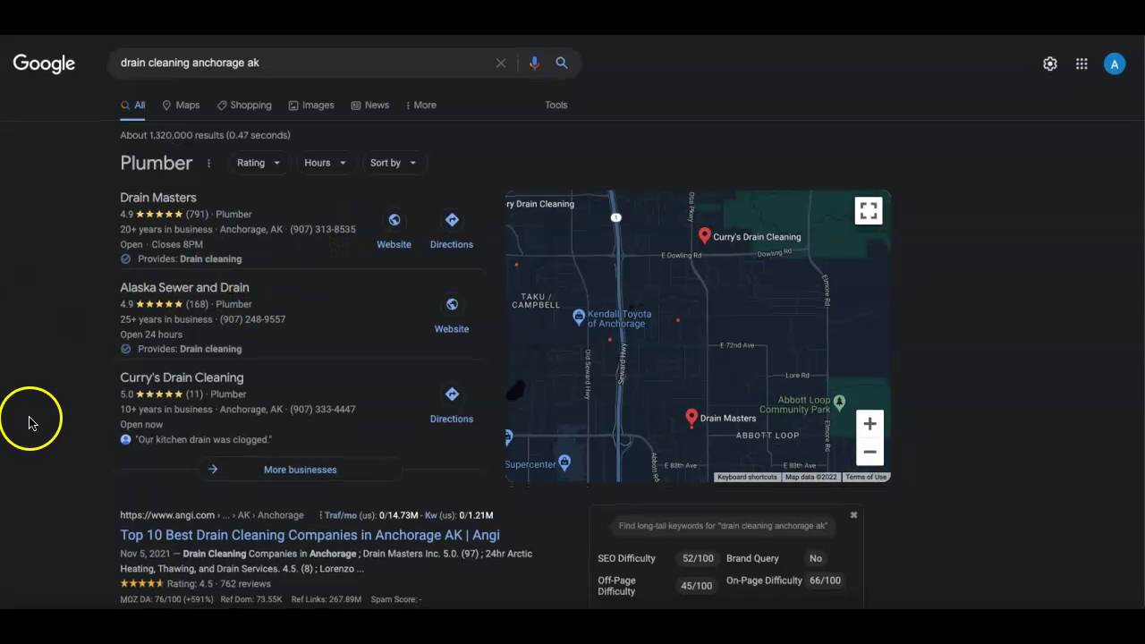
scroll(73, 424, "down", 3)
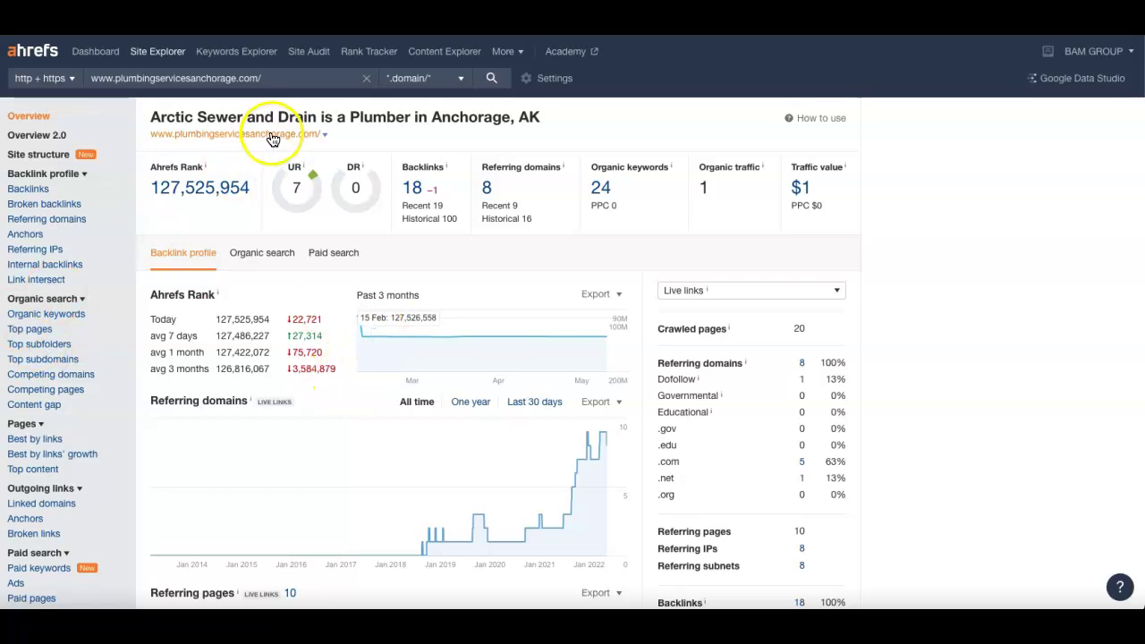
Step: Examine the domain rating and backlink figures in the Ahrefs overview of plumbingservicesanchorage.com, highlighting each one
left_click_drag(321, 179, 905, 203)
left_click(955, 209)
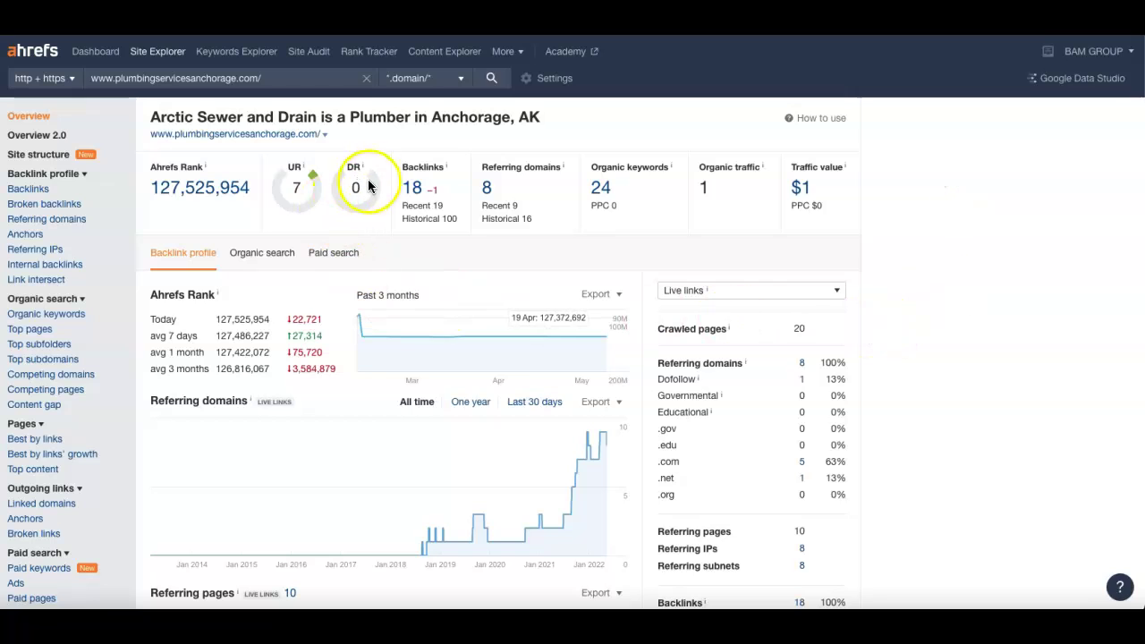
left_click_drag(395, 187, 437, 189)
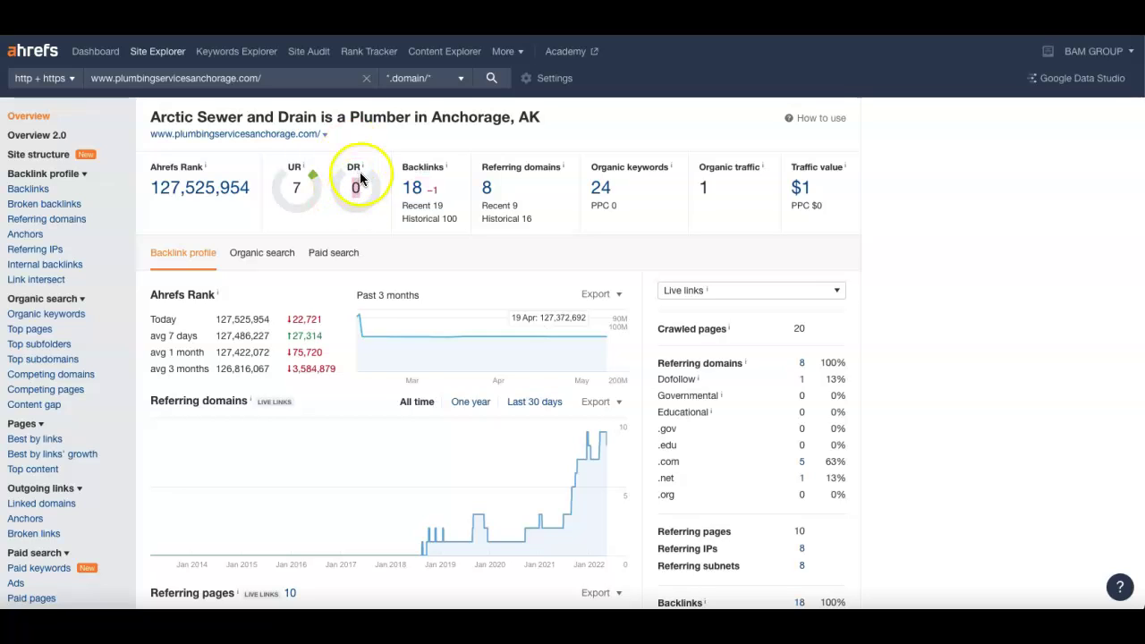
left_click_drag(396, 191, 435, 186)
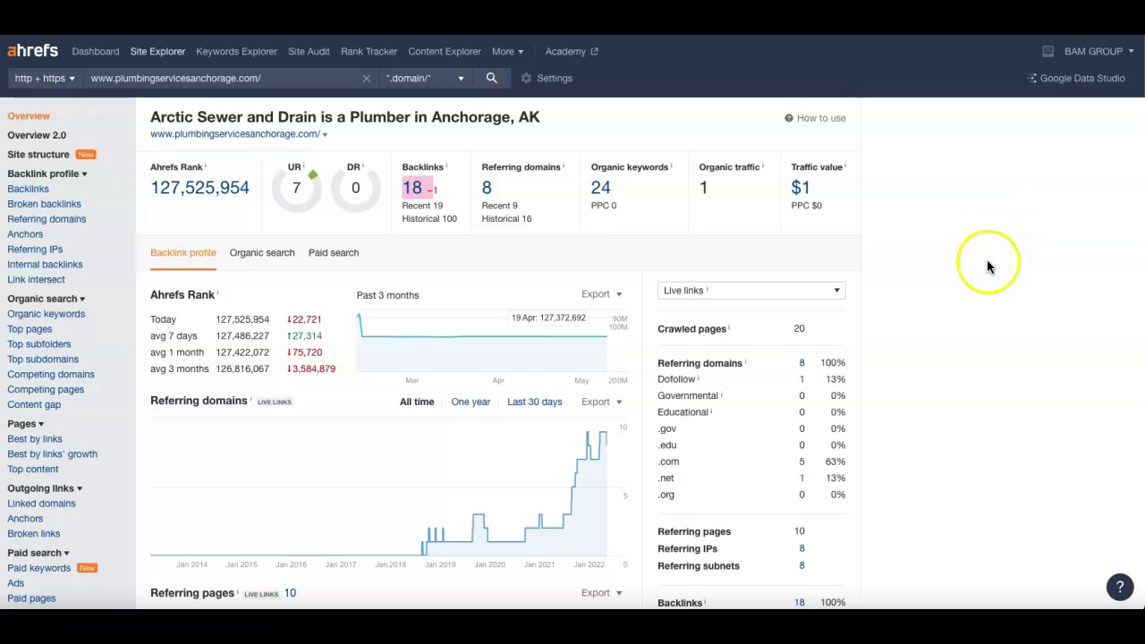
Step: Check the dofollow backlinks and organic traffic of plumbingservicesanchorage.com, and open its organic keywords report
scroll(867, 372, "down", 3)
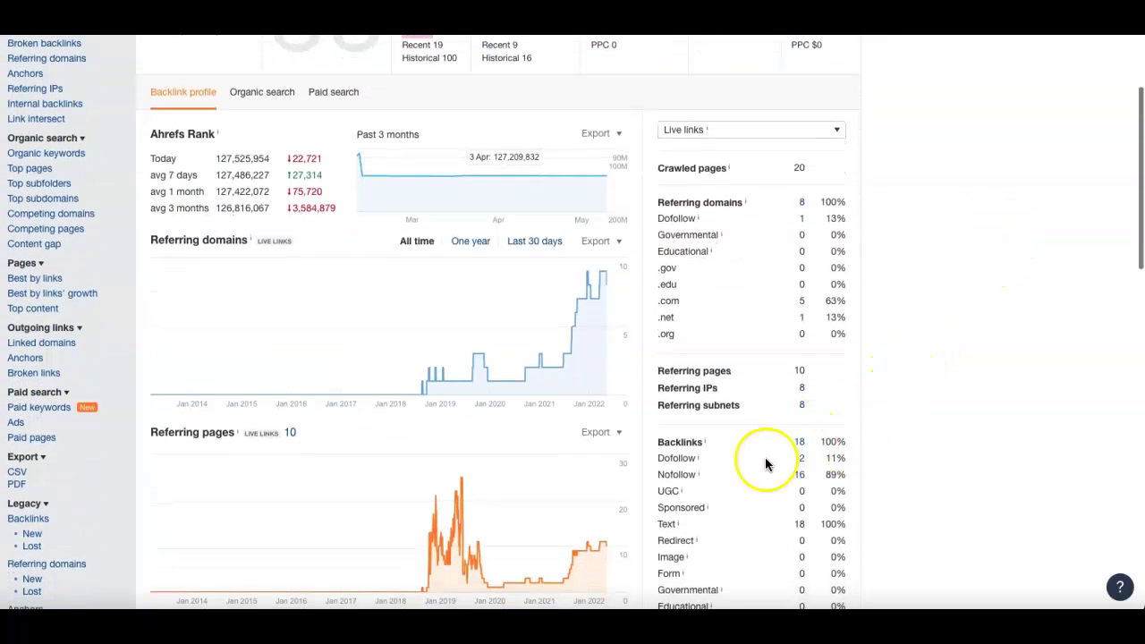
left_click(806, 458)
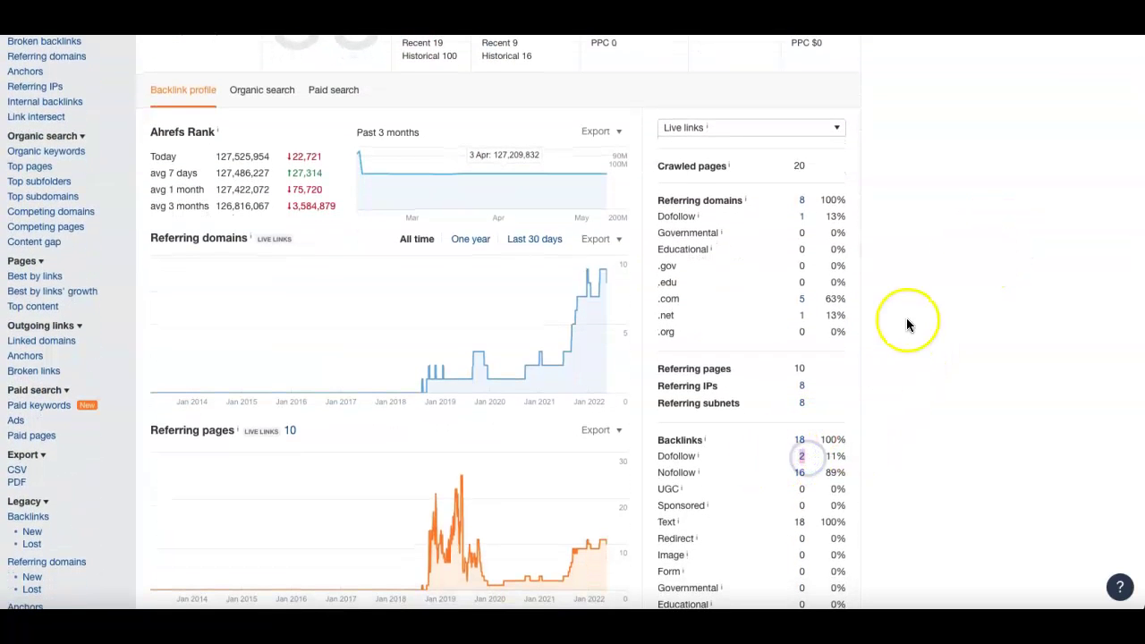
scroll(907, 324, "up", 3)
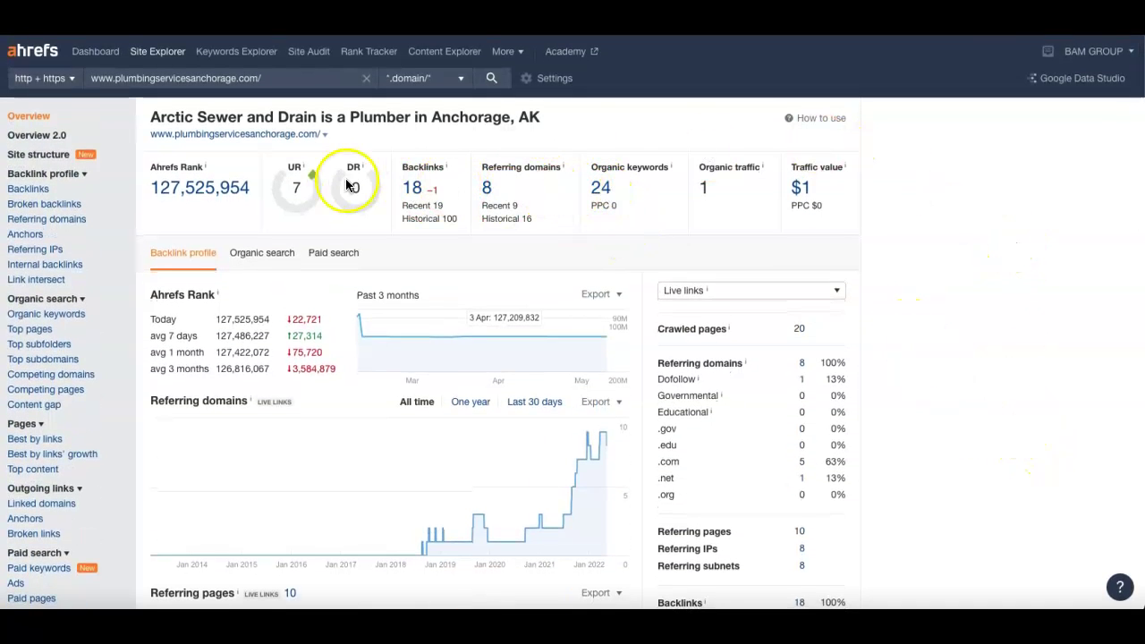
left_click_drag(702, 187, 729, 185)
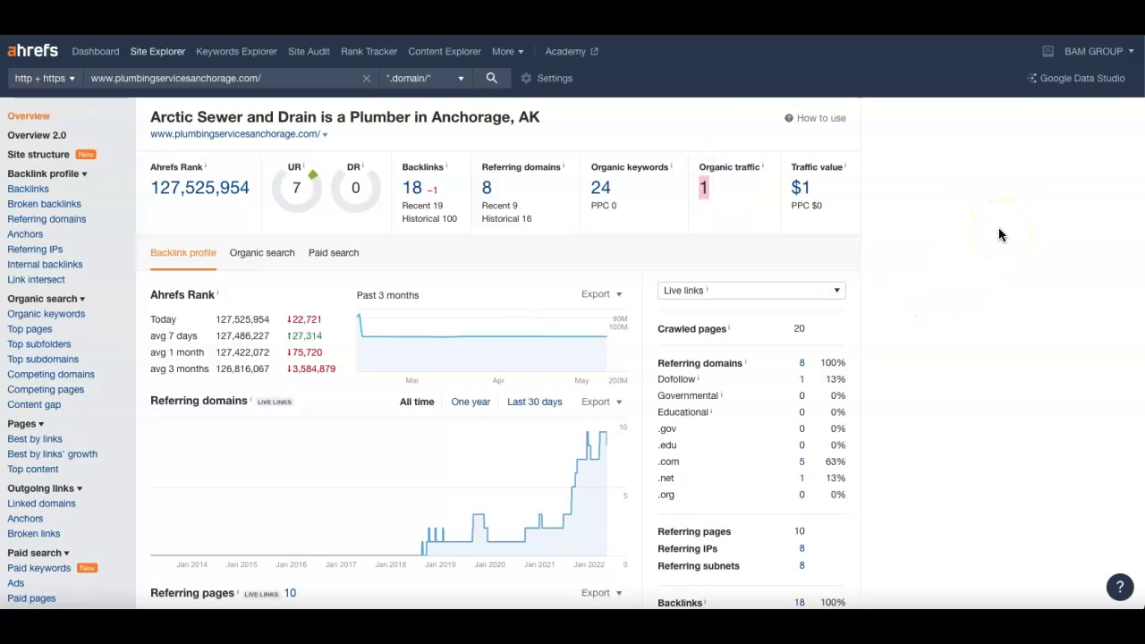
left_click(602, 188)
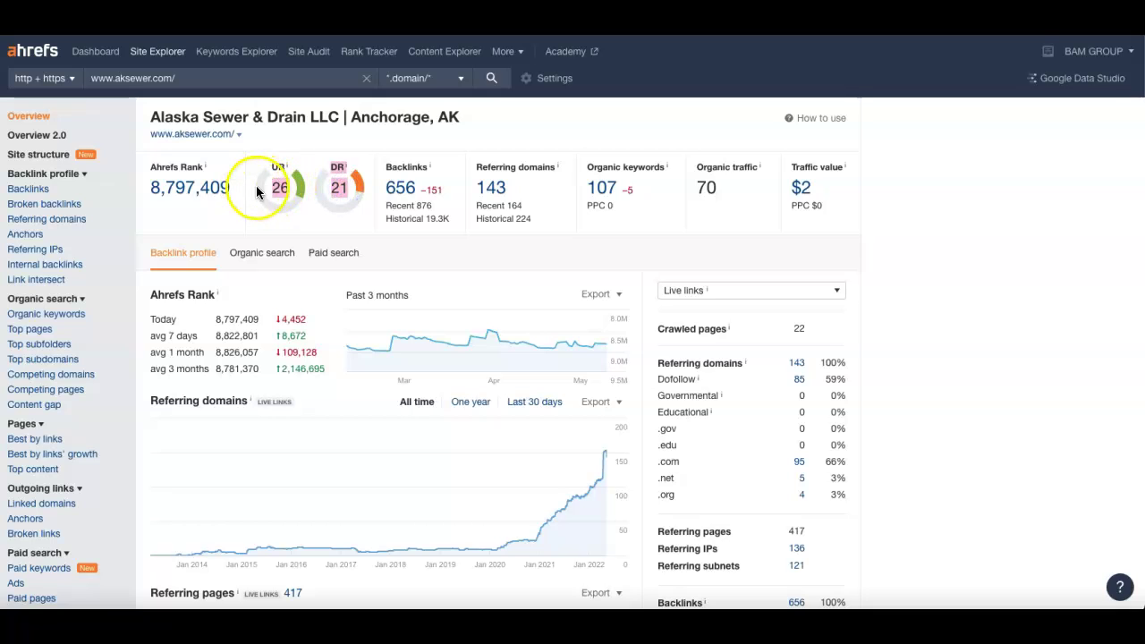
Step: Switch to the Ahrefs overview of aksewer.com and examine its ratings, organic traffic and backlinks by highlighting the figures
left_click(322, 216)
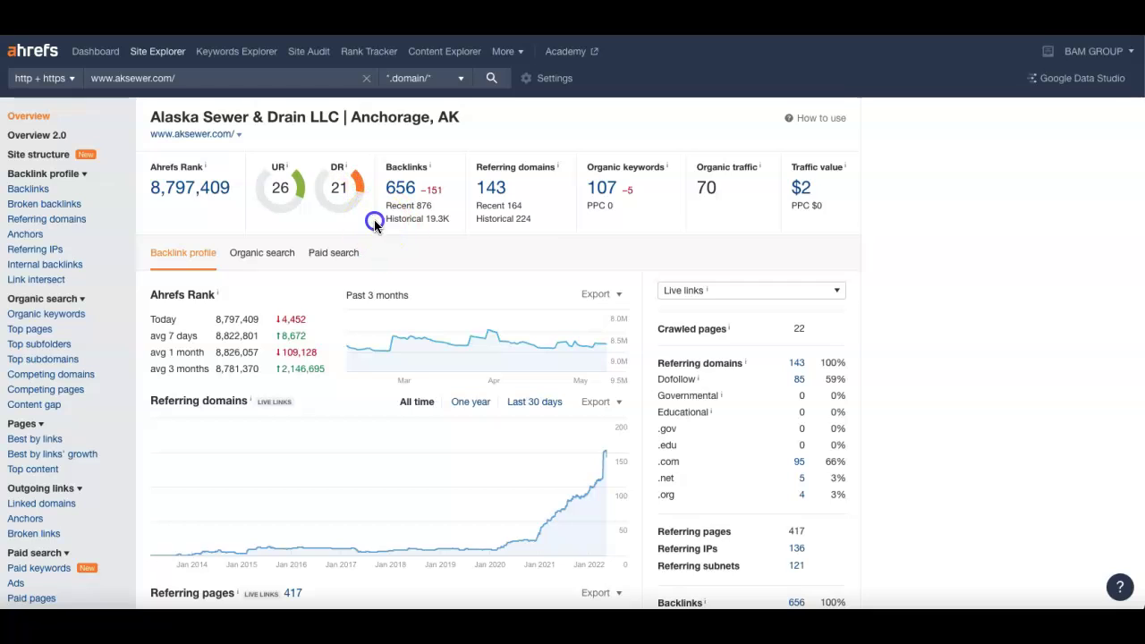
left_click_drag(664, 192, 729, 186)
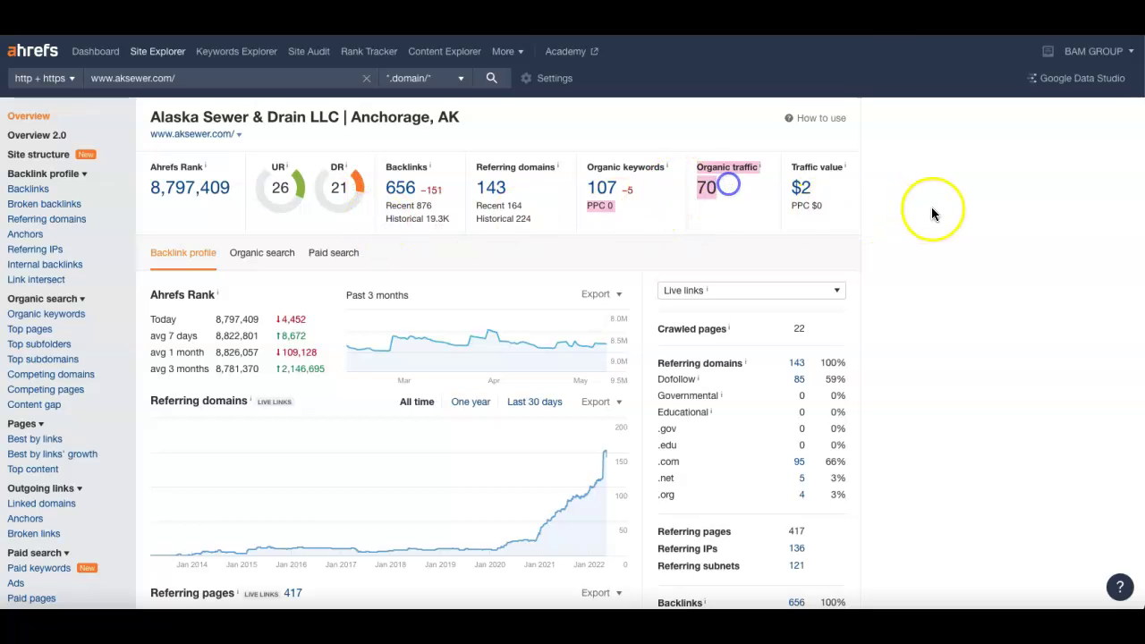
left_click(932, 213)
double_click(419, 180)
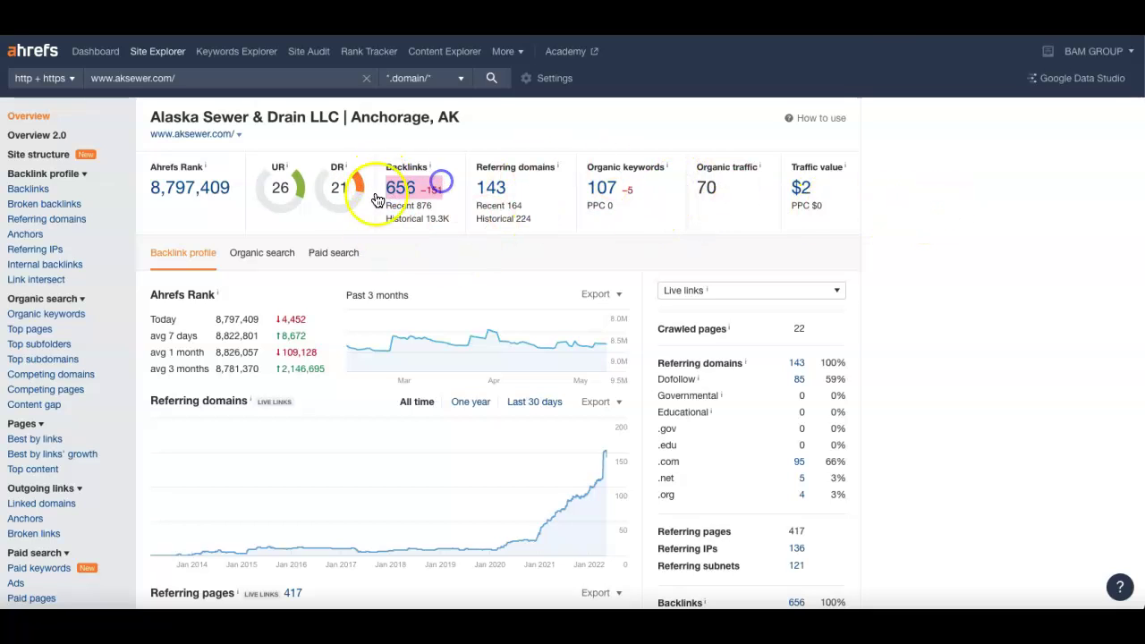
left_click(965, 193)
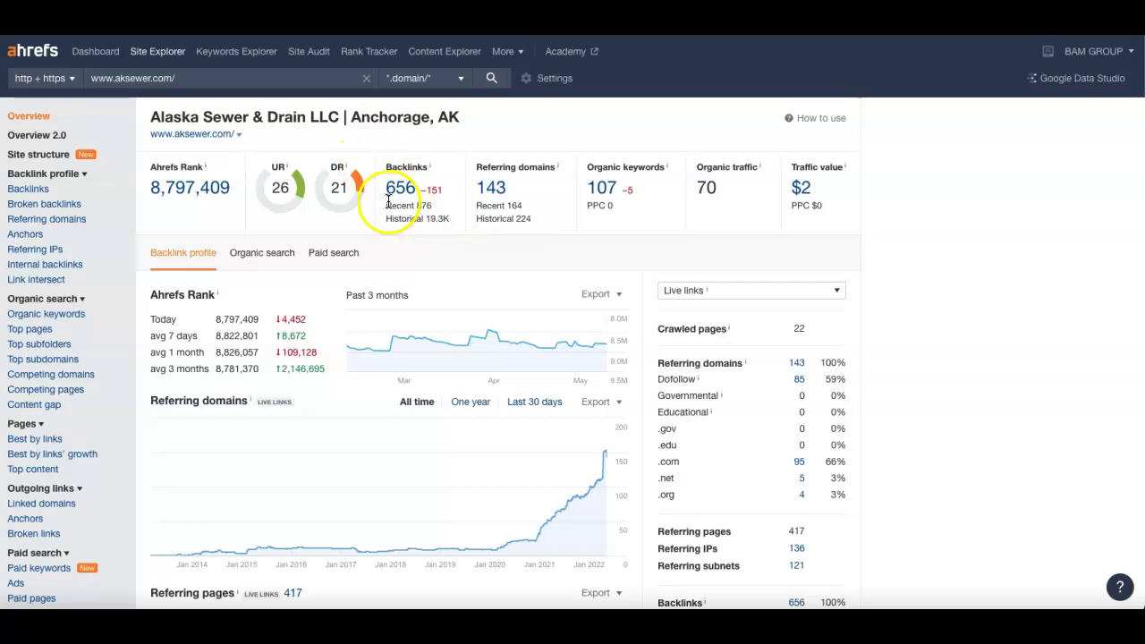
mouse_move(389, 198)
left_mouse_down()
mouse_move(378, 185)
mouse_move(440, 187)
left_mouse_up()
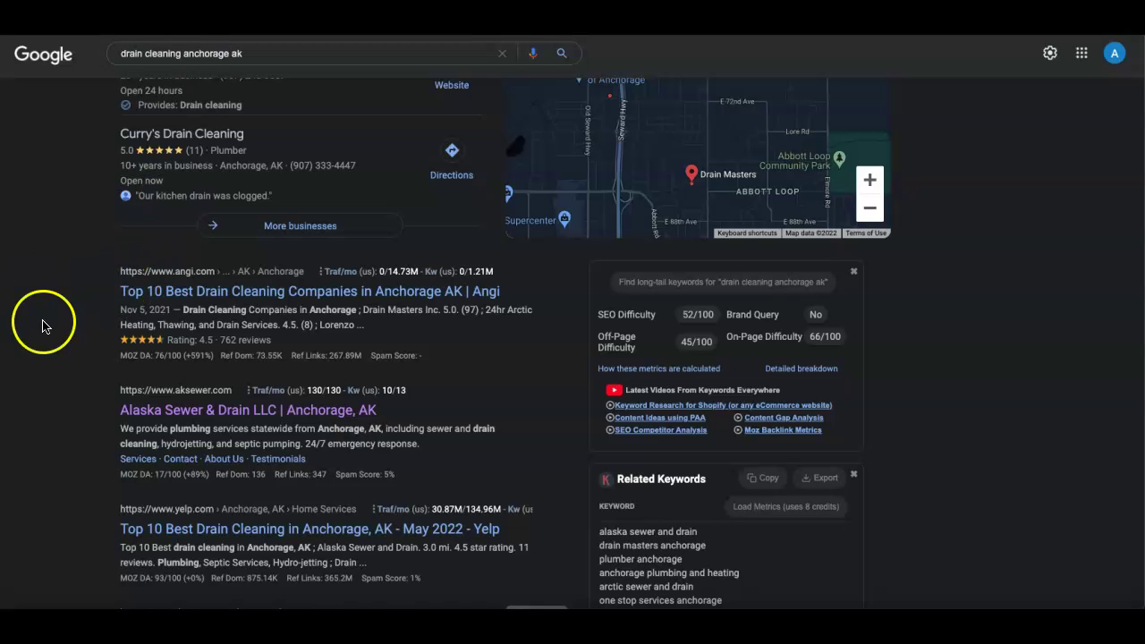
Step: Highlight the Alaska Sewer & Drain listing in Google, and review the organic keywords report for aksewer.com in Ahrefs
mouse_move(120, 410)
left_mouse_down()
mouse_move(244, 418)
mouse_move(392, 465)
left_mouse_up()
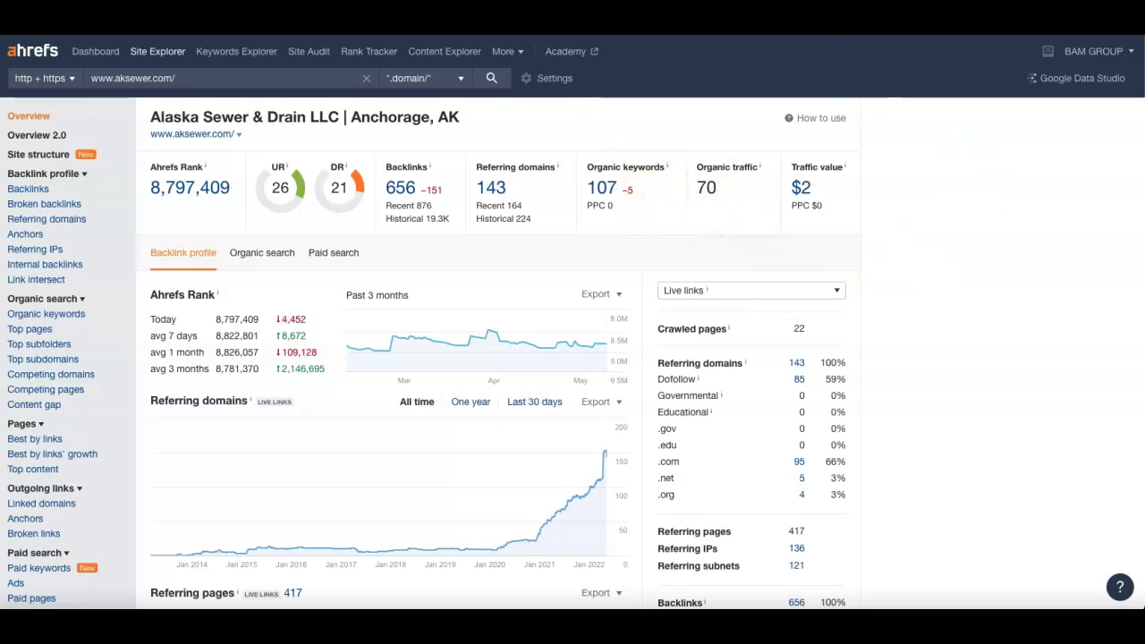
left_click(602, 188)
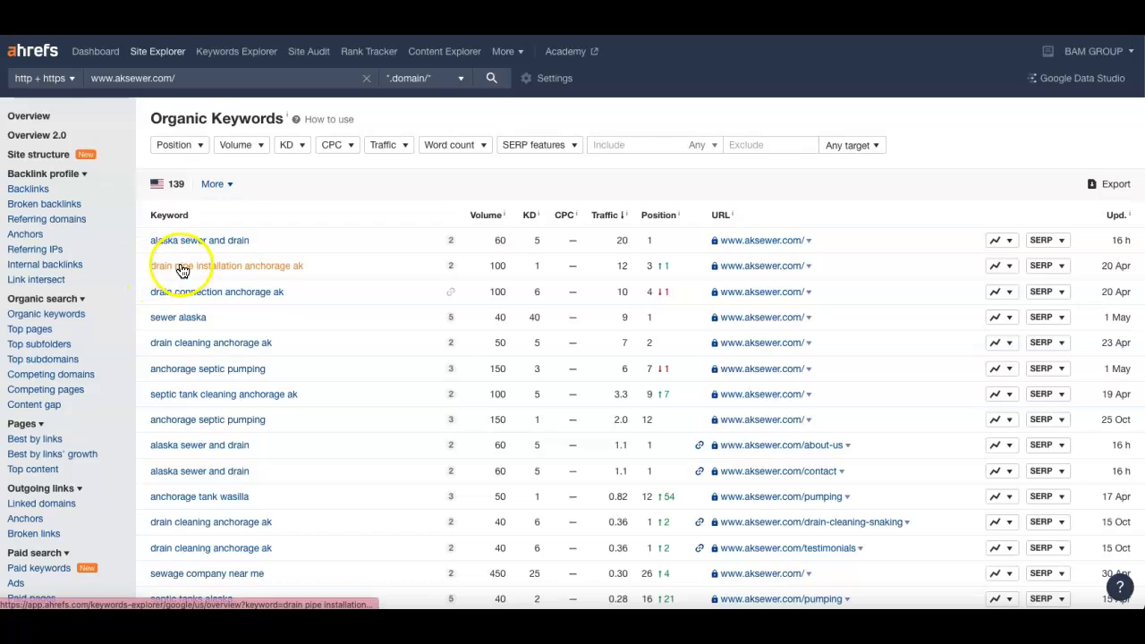
left_click(377, 416)
mouse_move(458, 390)
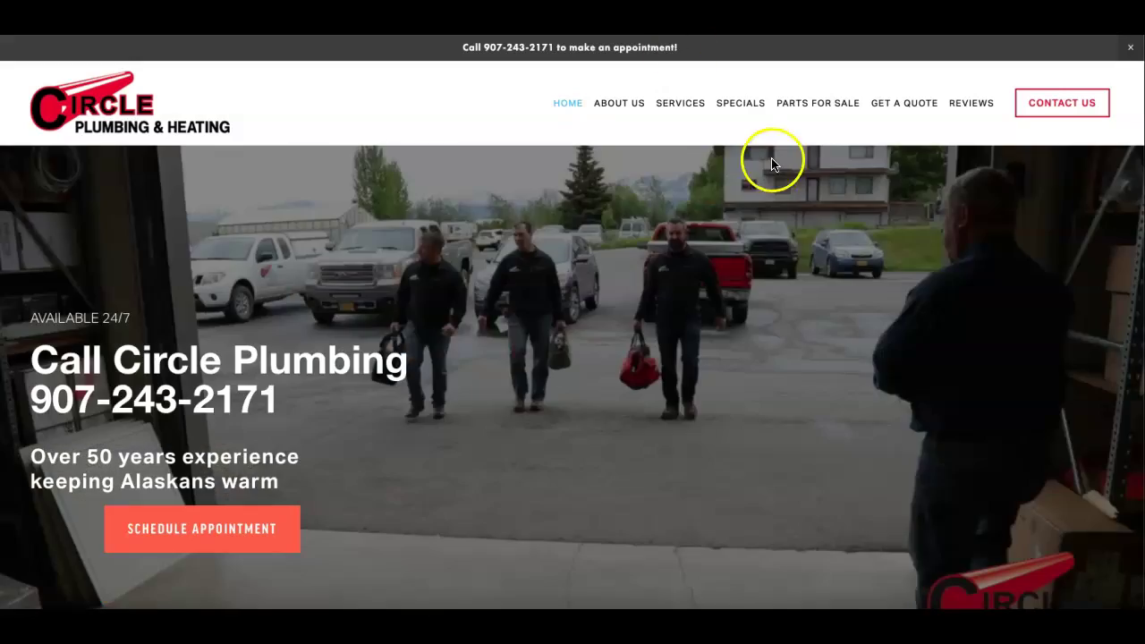
Step: Review the Circle Plumbing & Heating home page, its Google listing for "plumber anchorage ak" and its Ahrefs overview
scroll(743, 373, "down", 20)
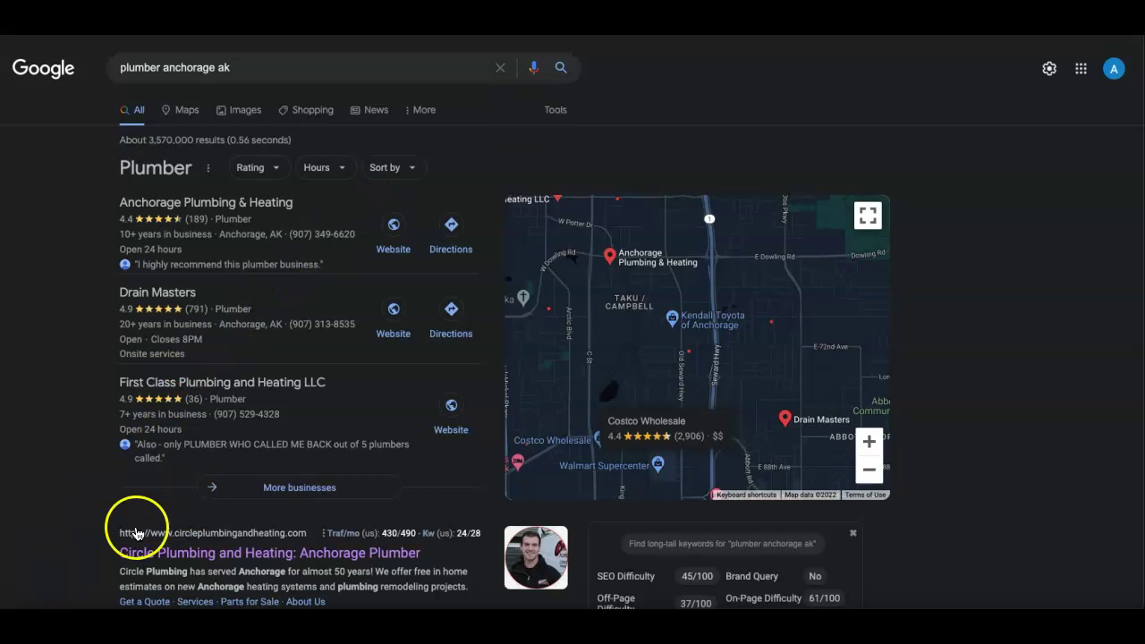
left_click_drag(128, 537, 429, 587)
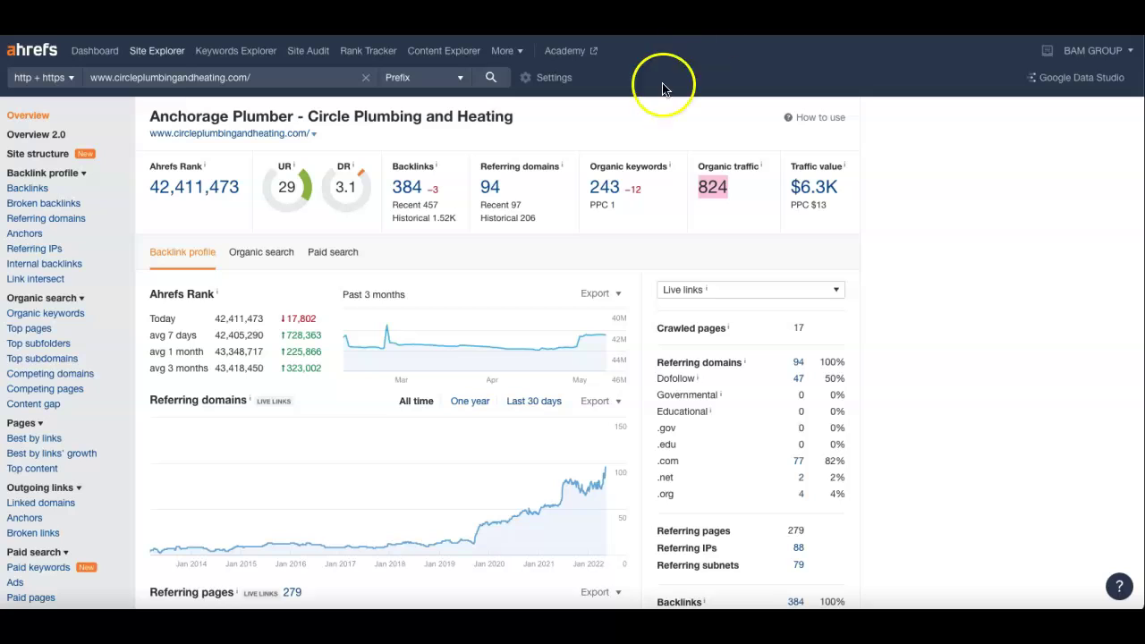
left_click(717, 220)
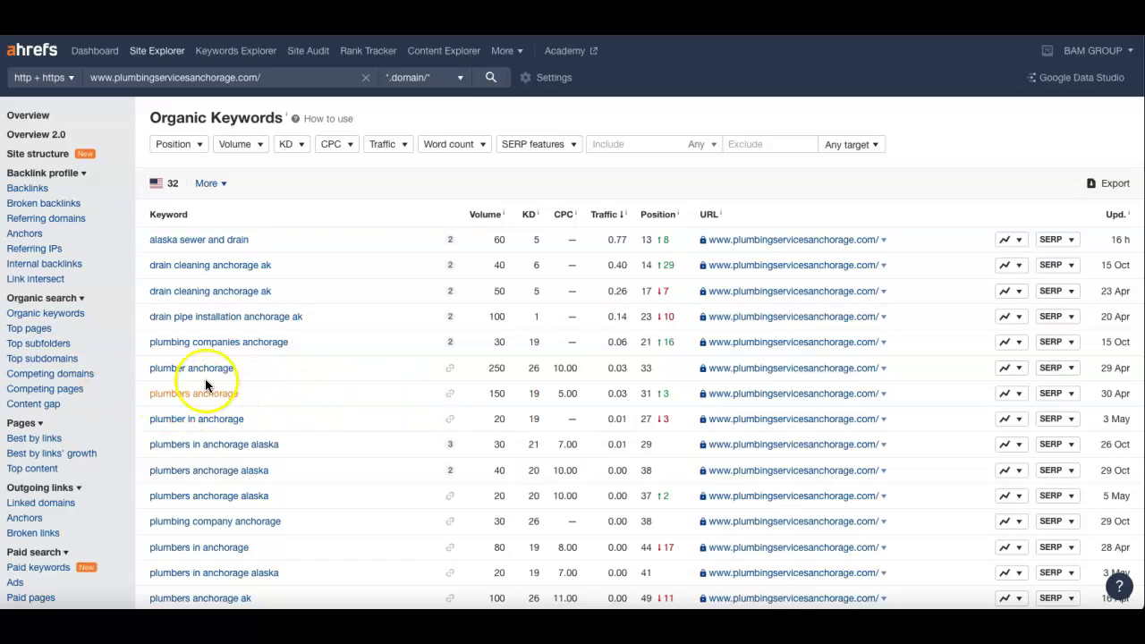
Step: Compare the Arctic Sewer and Drain keyword "plumber anchorage" and home page services with the aksewer.com keyword positions
left_click_drag(148, 368, 254, 368)
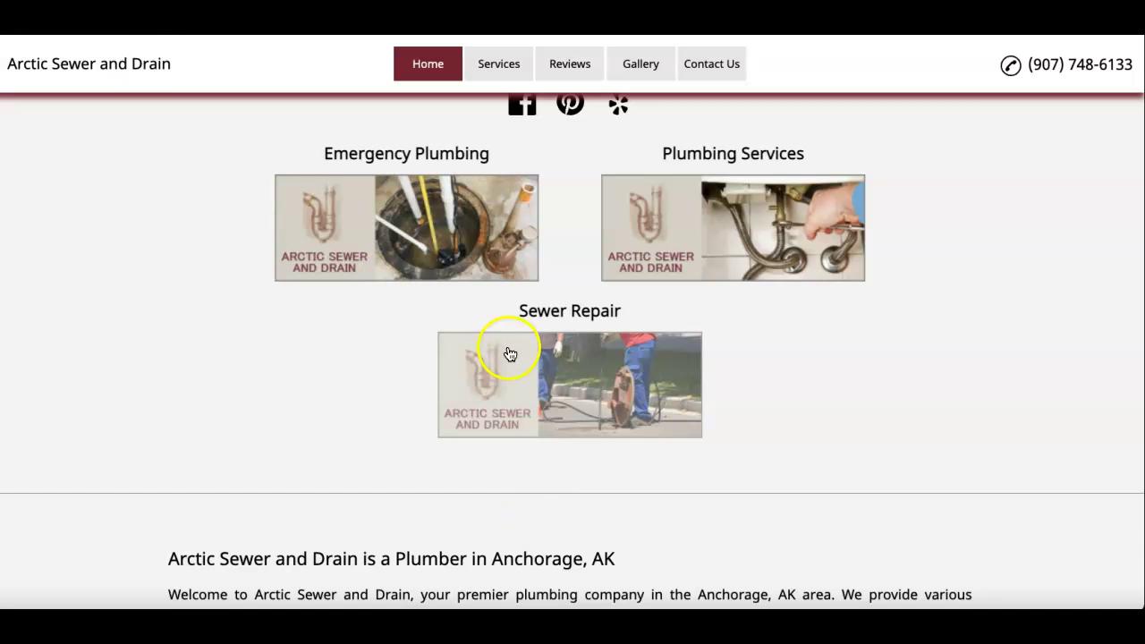
scroll(717, 152, "up", 4)
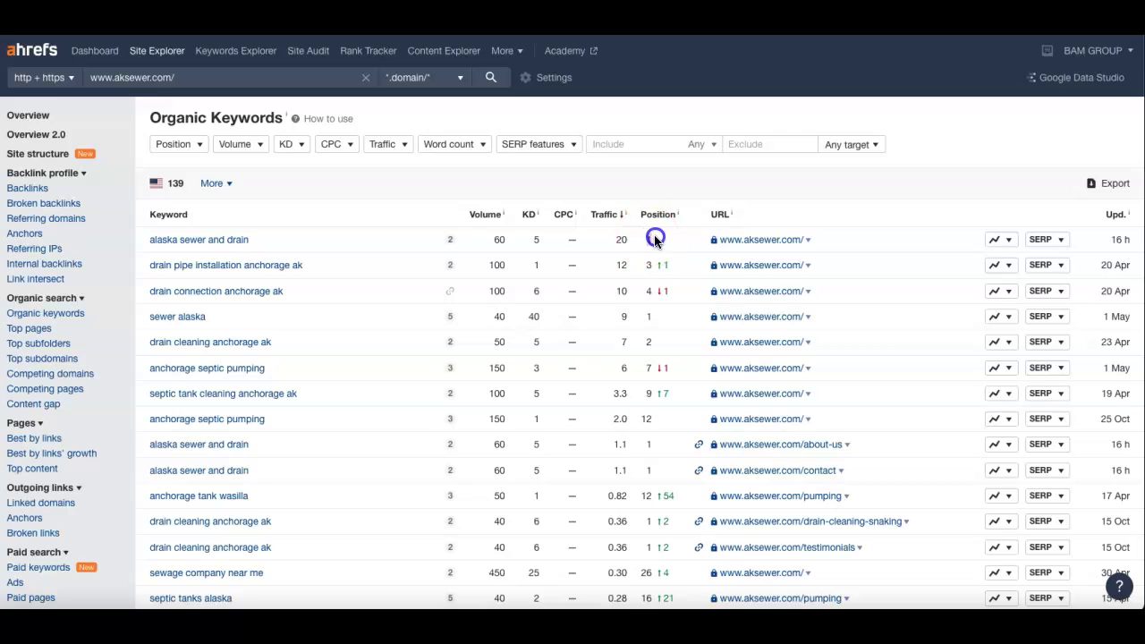
double_click(648, 289)
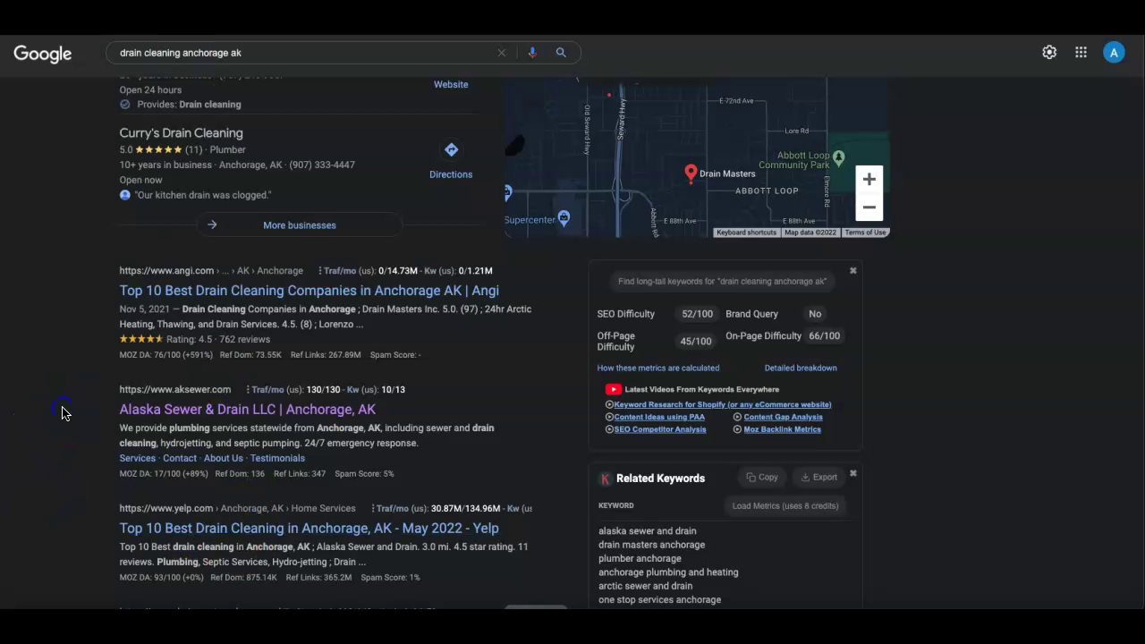
Step: Return to the Google results for "drain cleaning anchorage ak" and examine the map pack businesses and organic listings
scroll(72, 416, "up", 3)
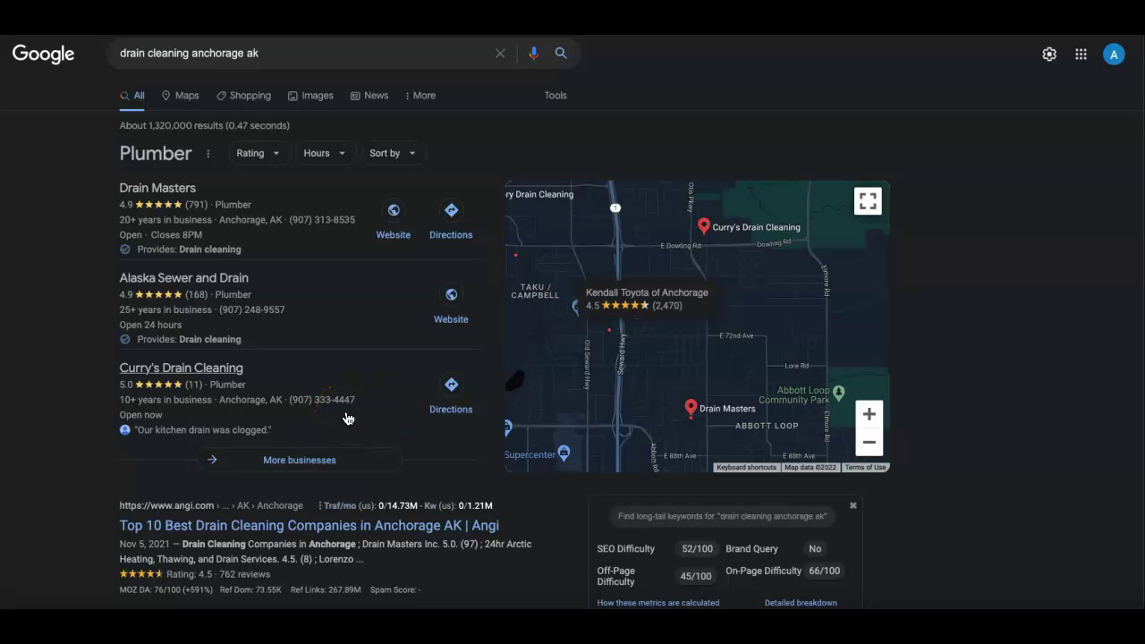
left_click(56, 313)
scroll(55, 315, "down", 1)
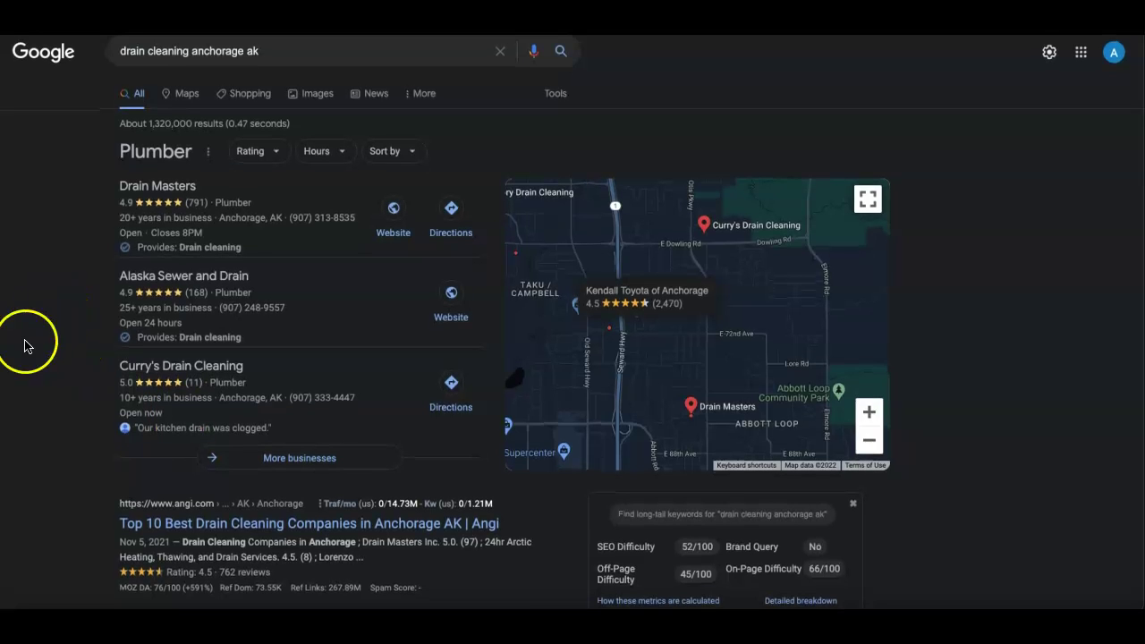
scroll(59, 342, "down", 1)
scroll(59, 342, "up", 1)
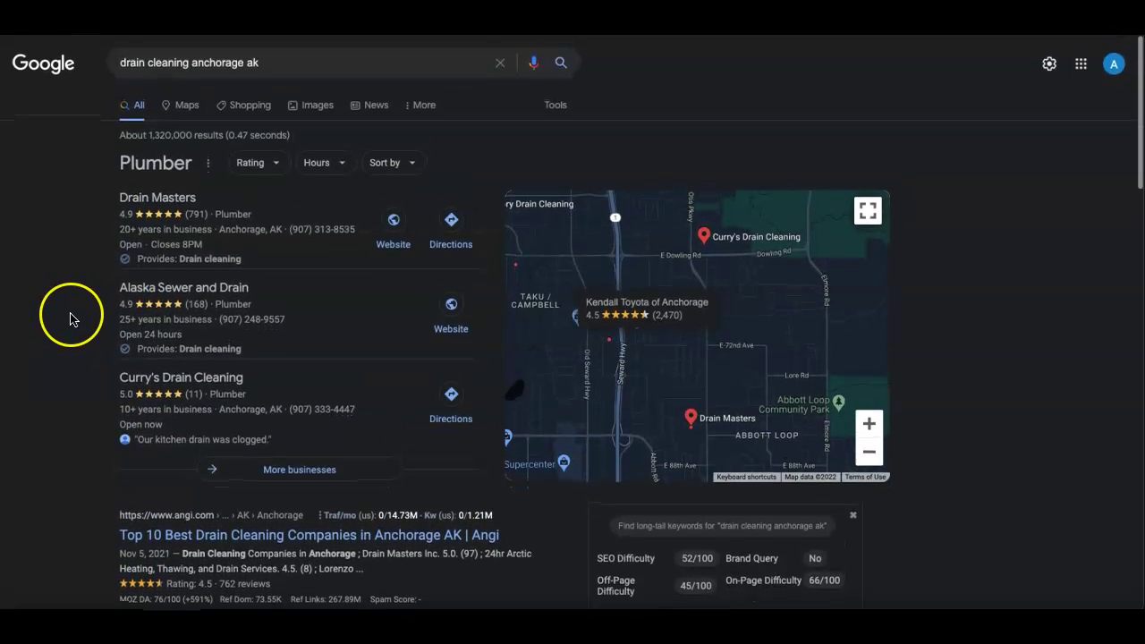
scroll(72, 315, "down", 1)
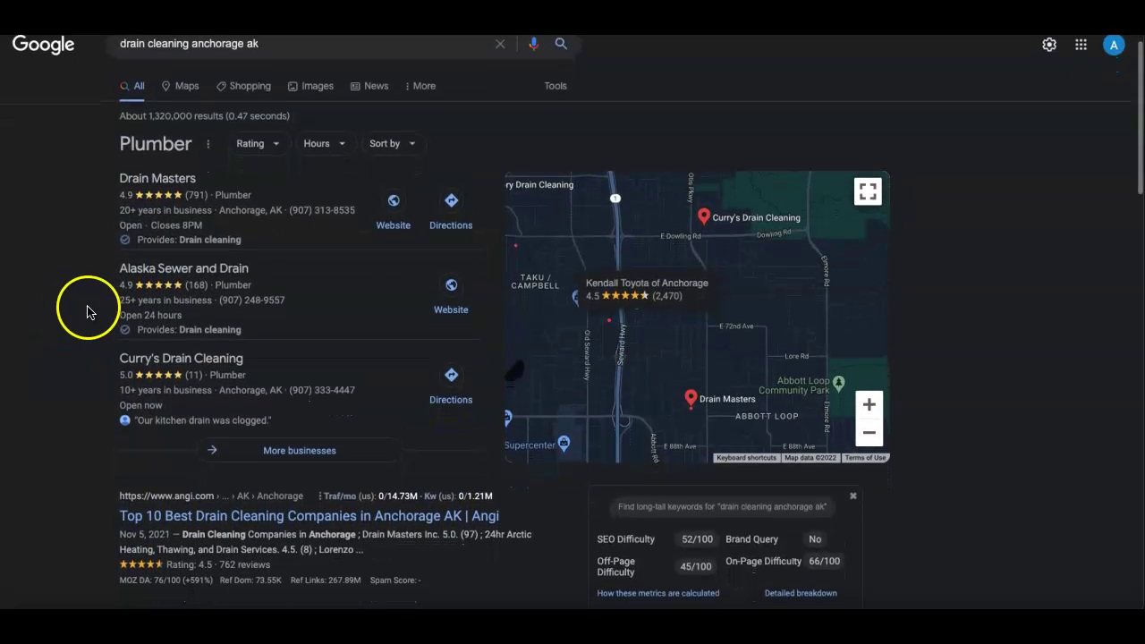
scroll(56, 313, "up", 1)
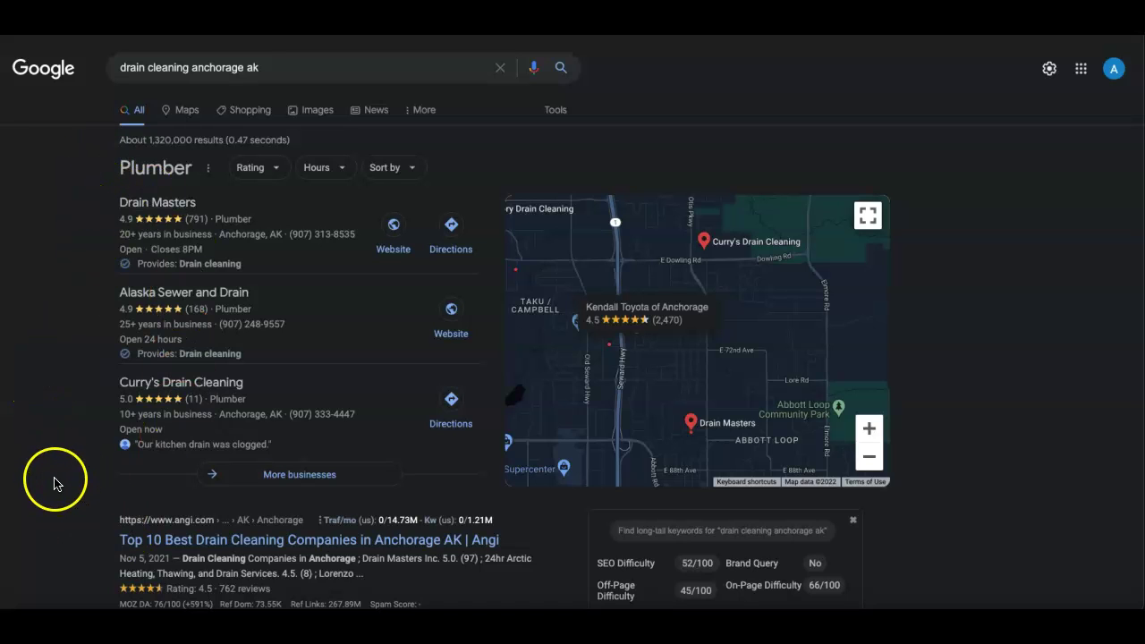
scroll(63, 470, "down", 1)
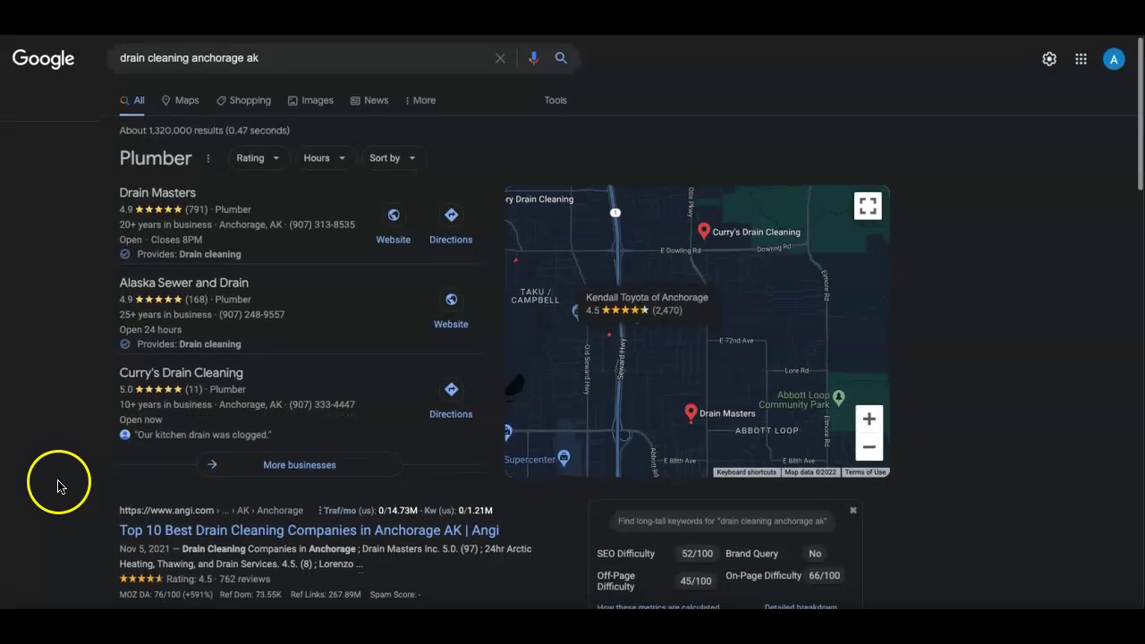
scroll(53, 481, "up", 1)
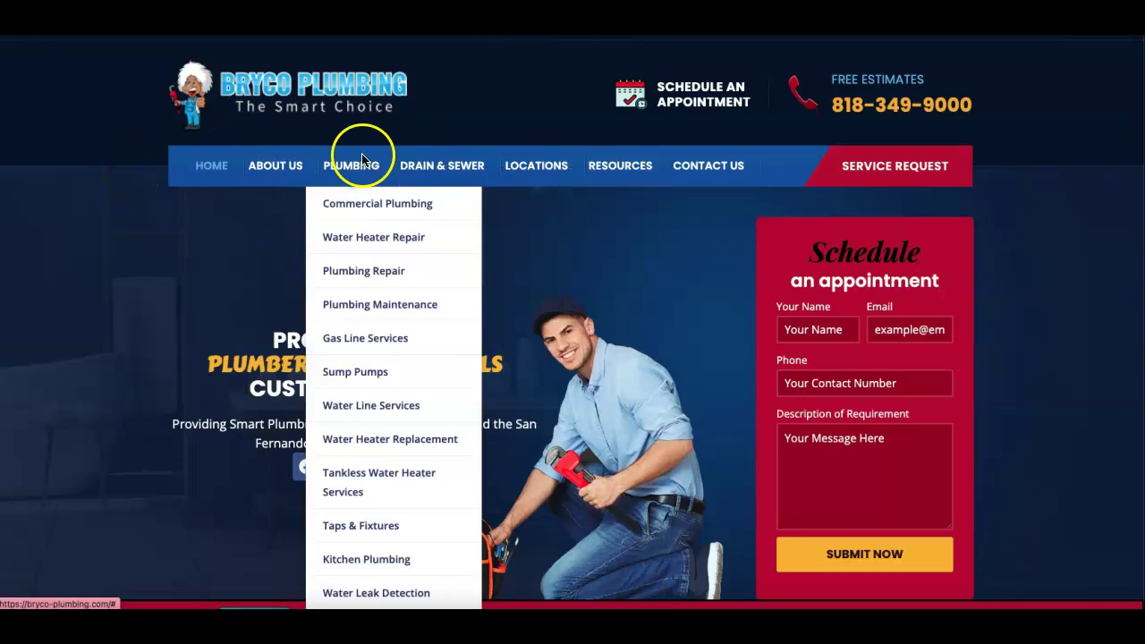
Step: Examine the Bryco Plumbing home page and highlight the Ventura County and Woodland Hills place names in its introduction
scroll(531, 429, "down", 8)
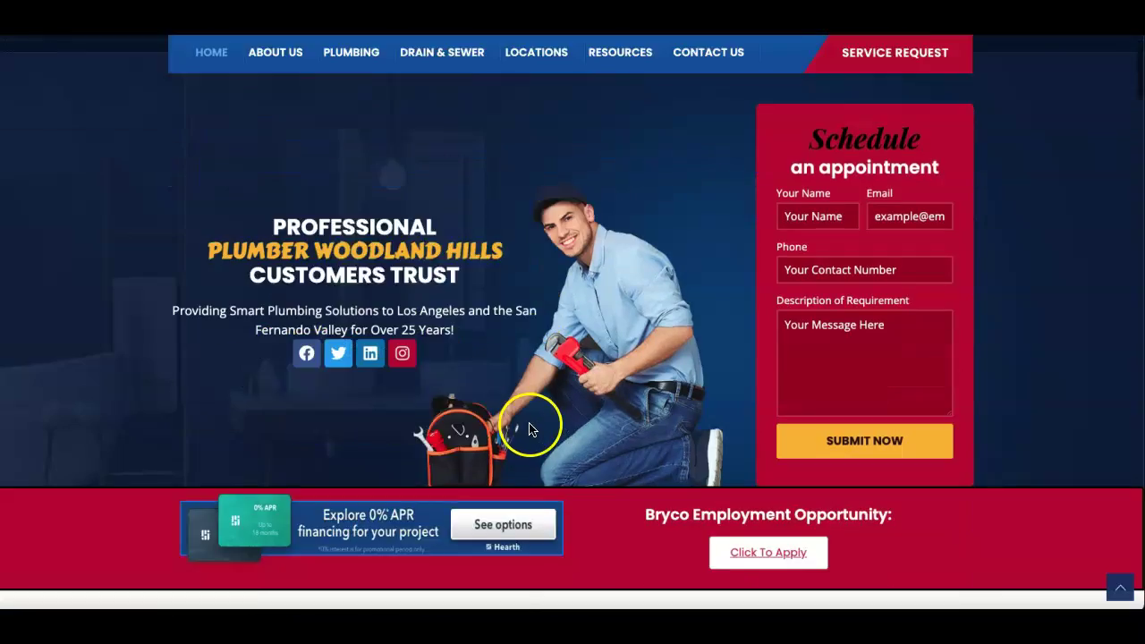
scroll(535, 436, "down", 3)
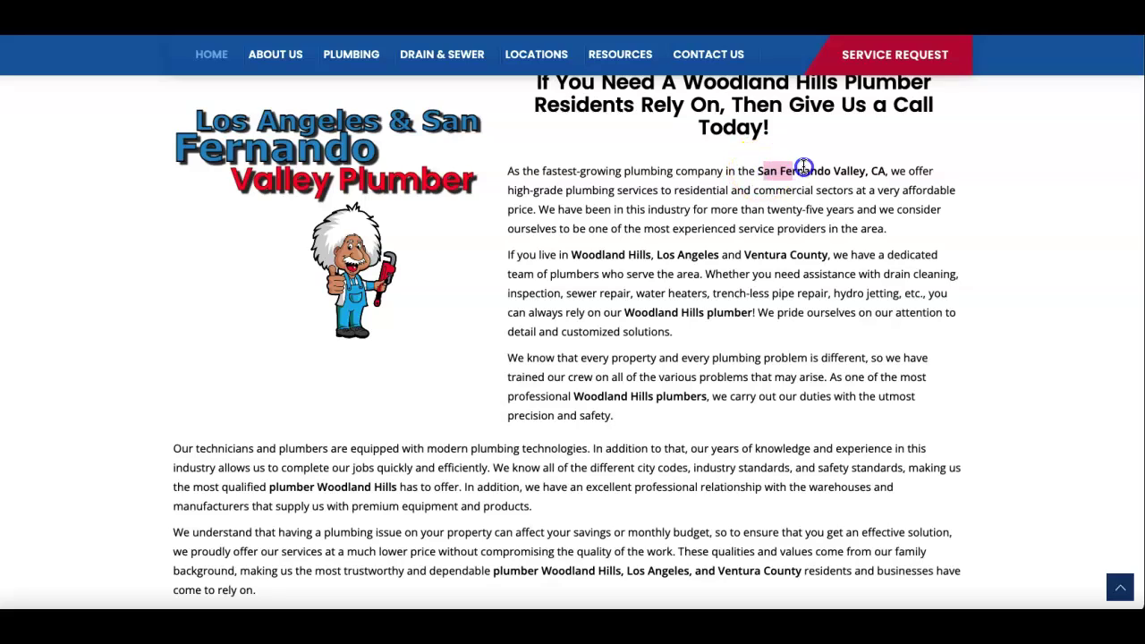
left_click_drag(745, 254, 785, 251)
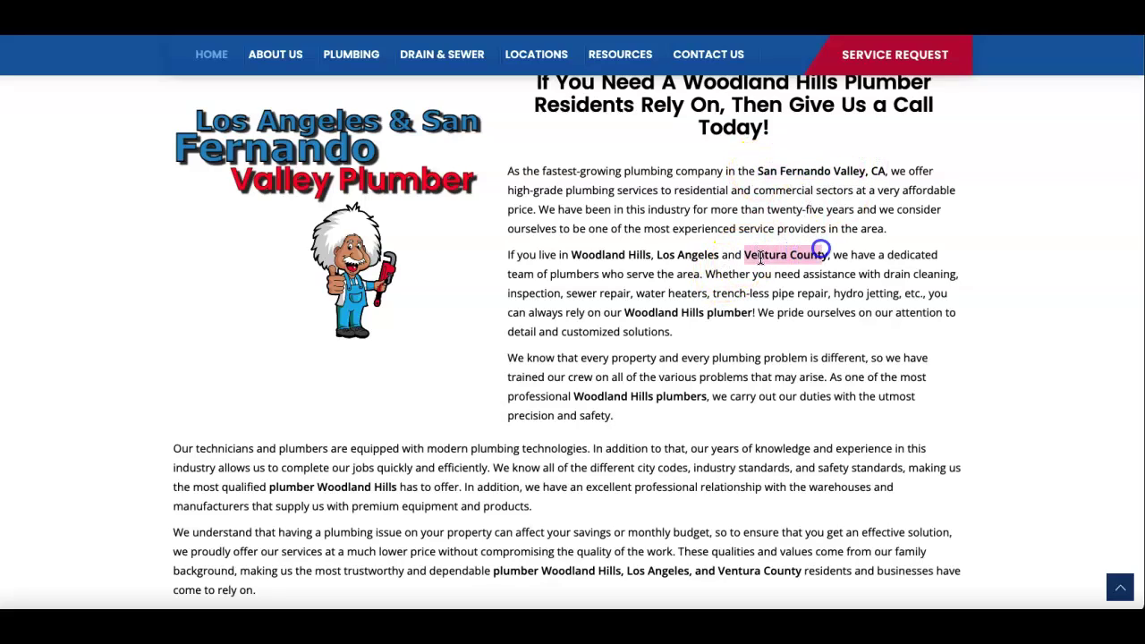
left_click_drag(571, 254, 651, 255)
scroll(522, 488, "down", 1)
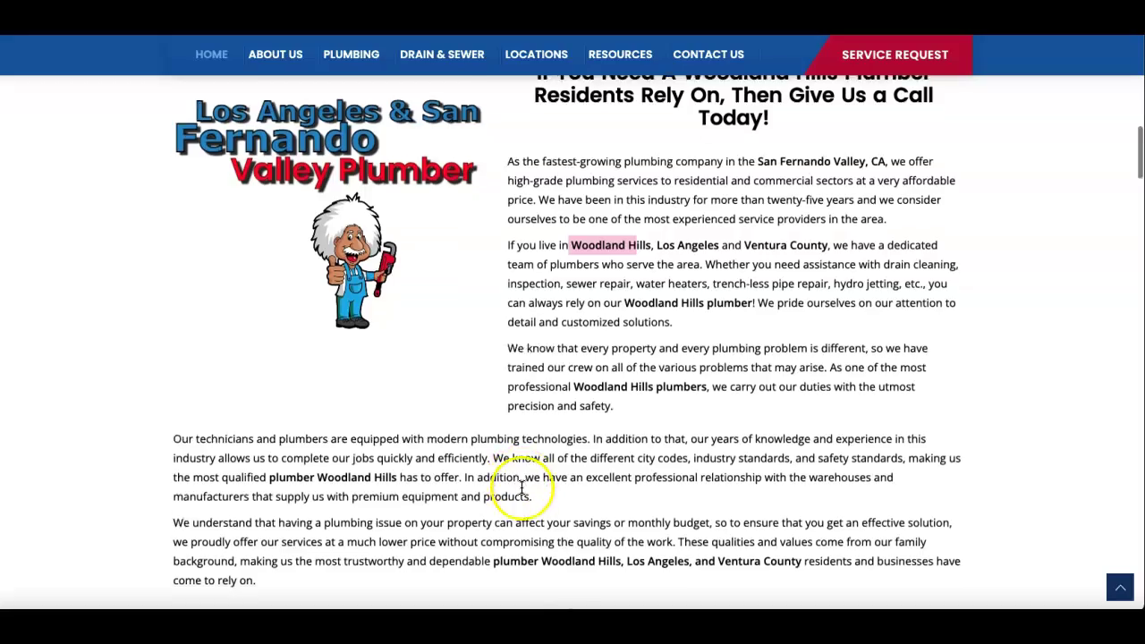
Step: Review the Bryco home page's location-focused sections for Woodland Hills, Granada Hills, West Hills and Burbank
scroll(522, 488, "down", 15)
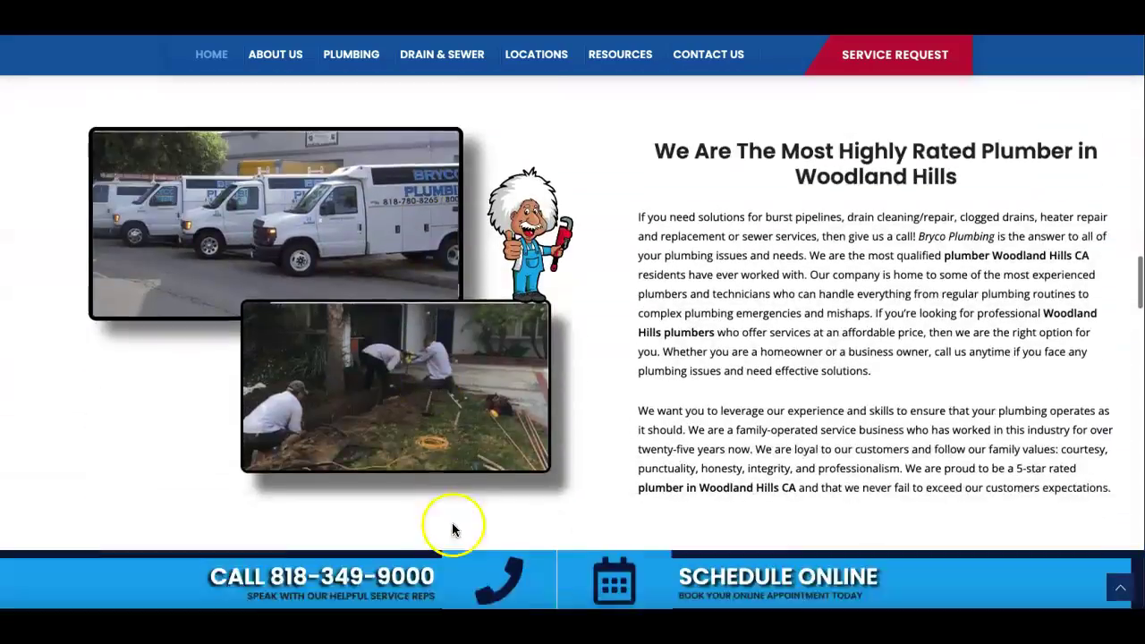
scroll(452, 529, "down", 5)
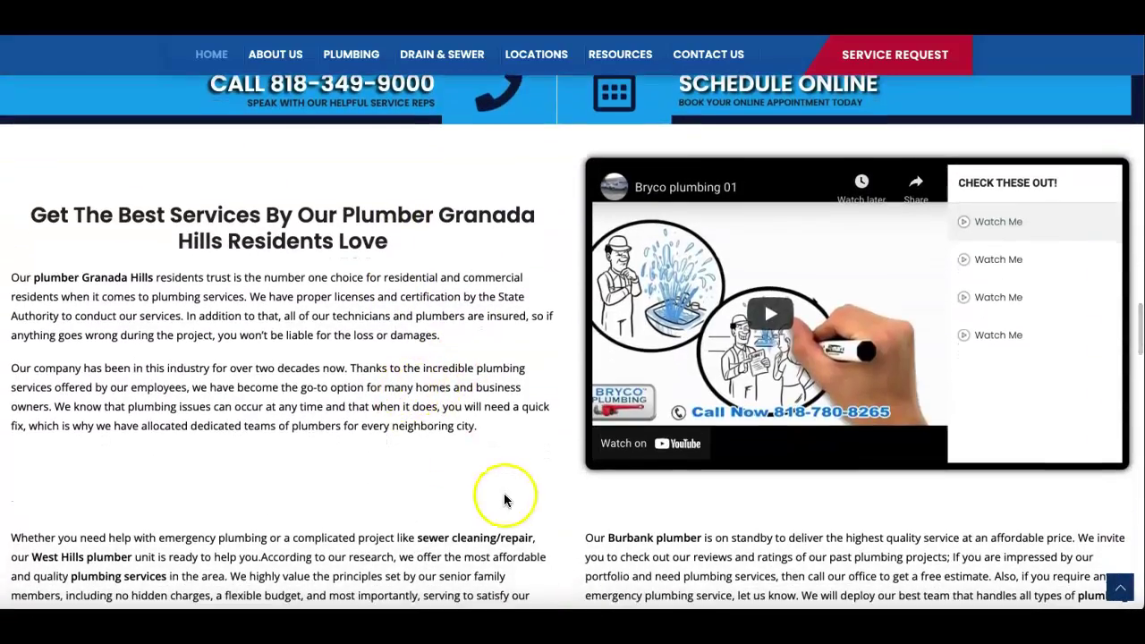
scroll(473, 435, "up", 1)
scroll(462, 437, "down", 7)
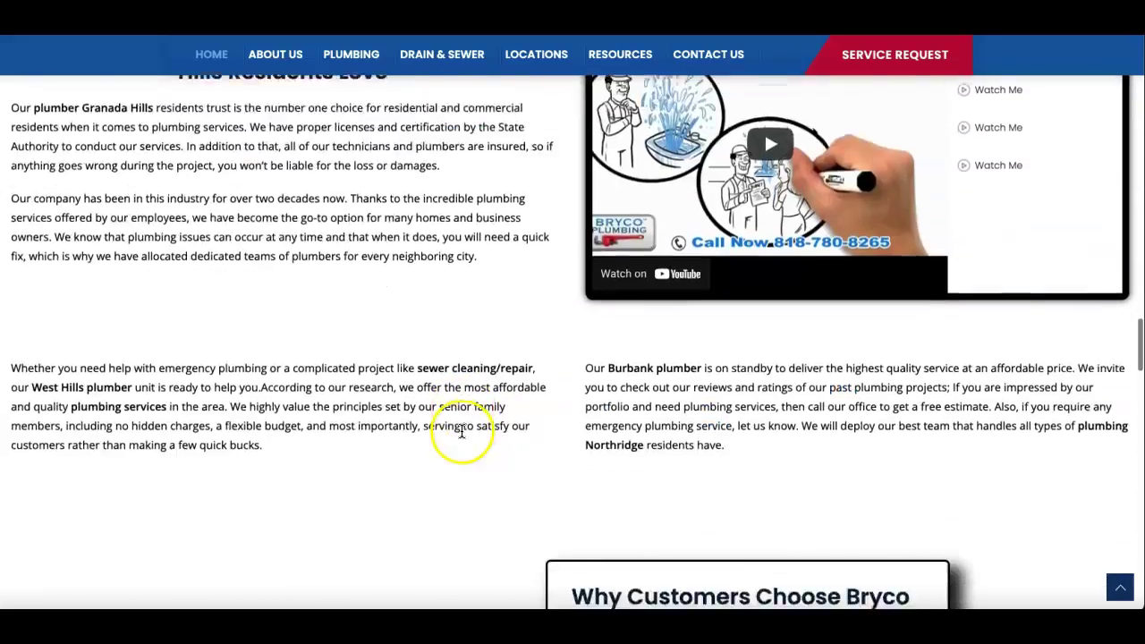
scroll(460, 419, "up", 3)
scroll(455, 393, "up", 5)
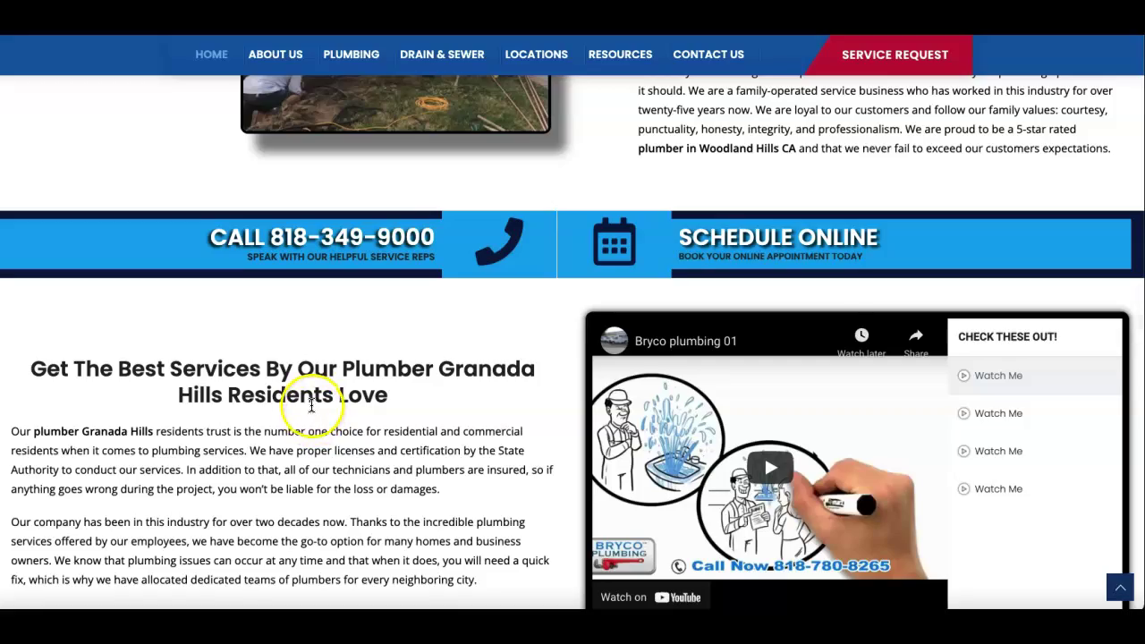
Step: Examine the customer benefits, testimonials, reviews and job check-ins further down the Bryco home page
scroll(280, 390, "down", 7)
scroll(280, 397, "down", 18)
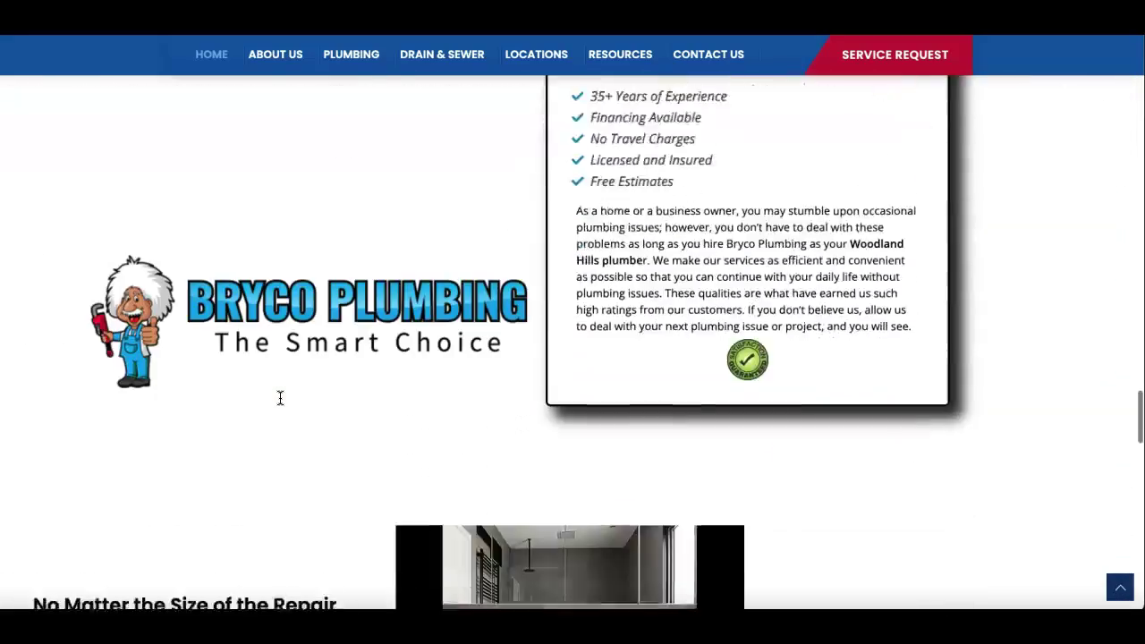
scroll(568, 403, "down", 5)
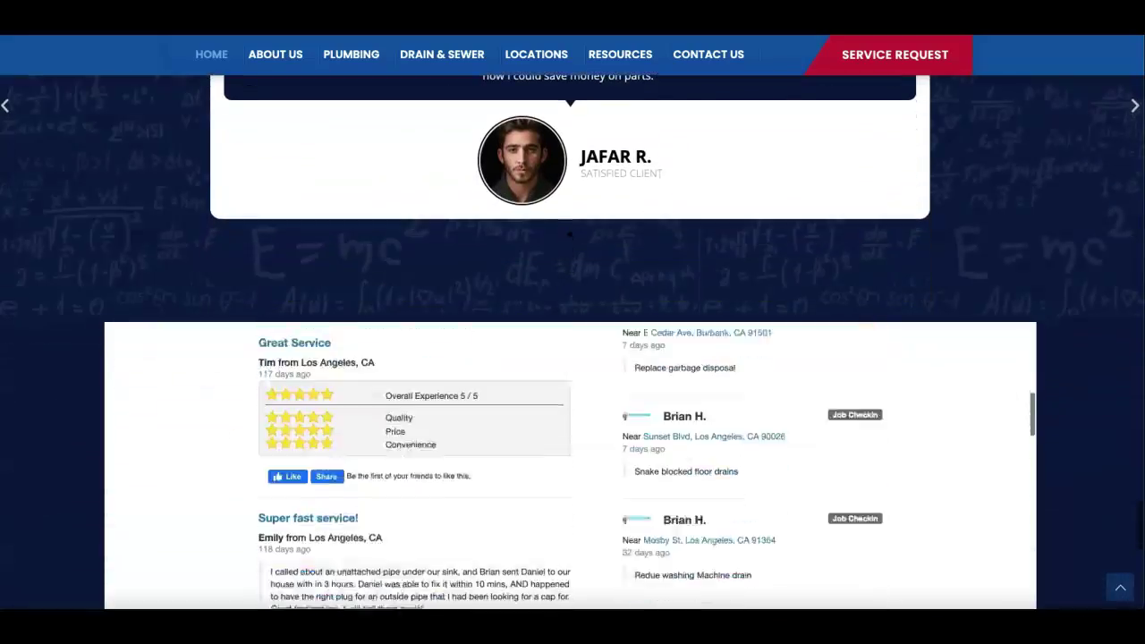
scroll(152, 338, "up", 10)
scroll(209, 358, "up", 20)
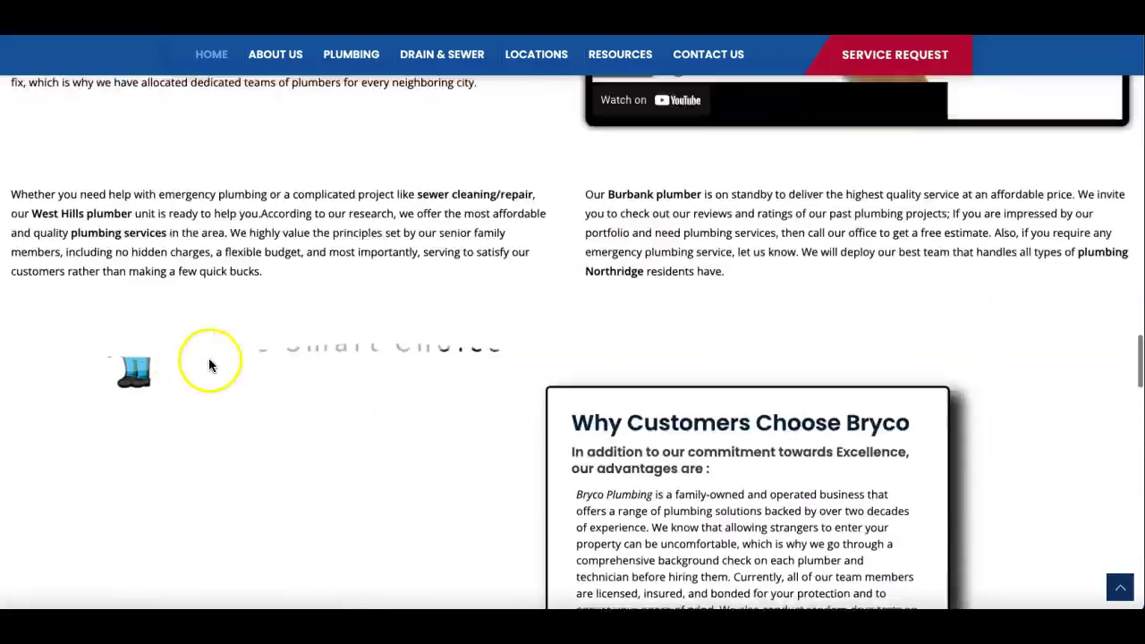